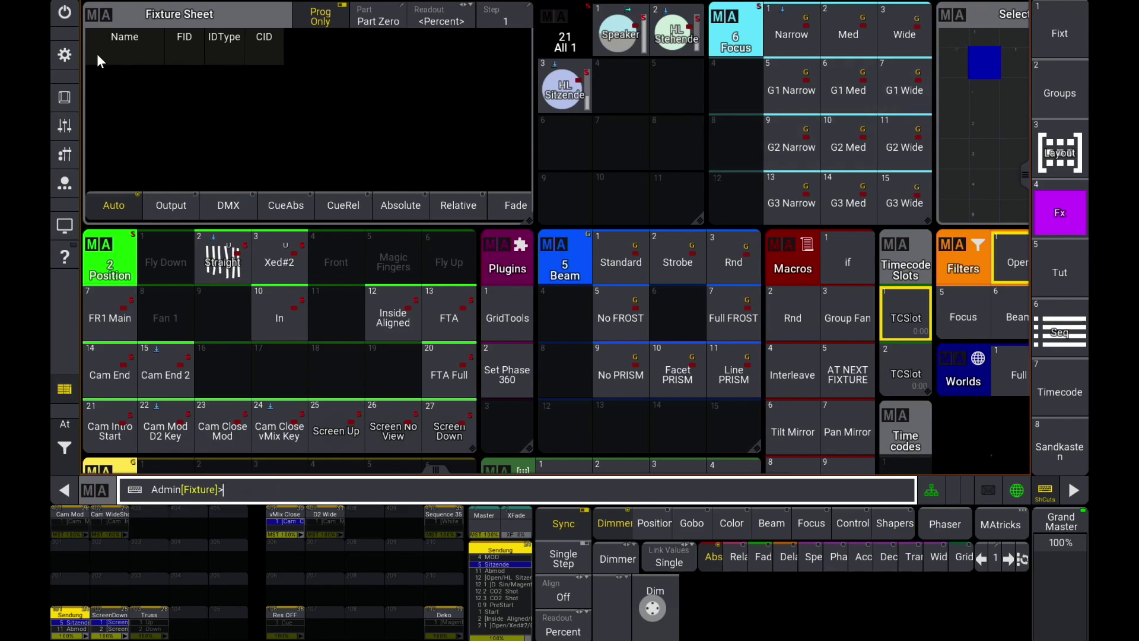
Open the patch and collapse the FR1, Resolume and X4 Impression Bar groups in the fixture list
{"action": "left_click", "coordinate": [67, 57]}
{"action": "left_click", "coordinate": [418, 250]}
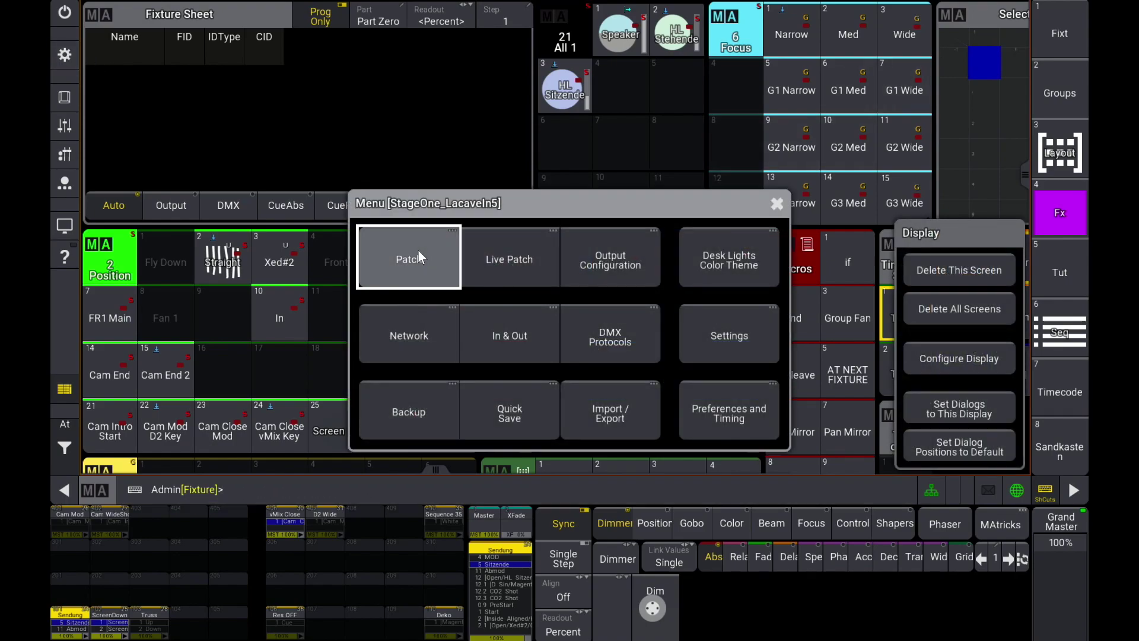
{"action": "left_click", "coordinate": [307, 119]}
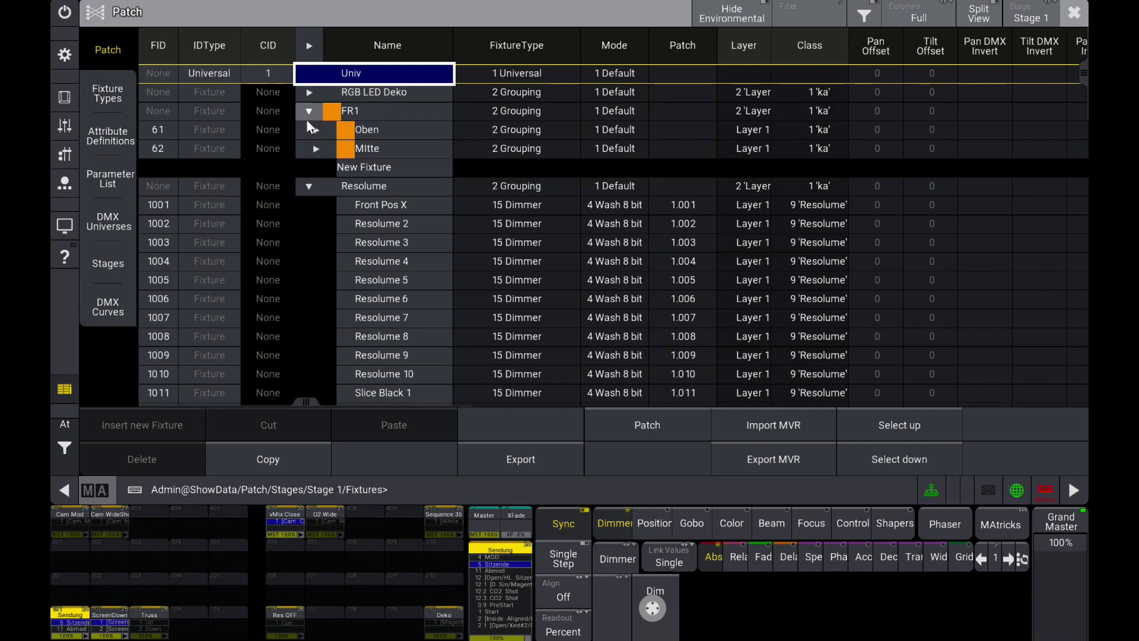
{"action": "left_click", "coordinate": [312, 111]}
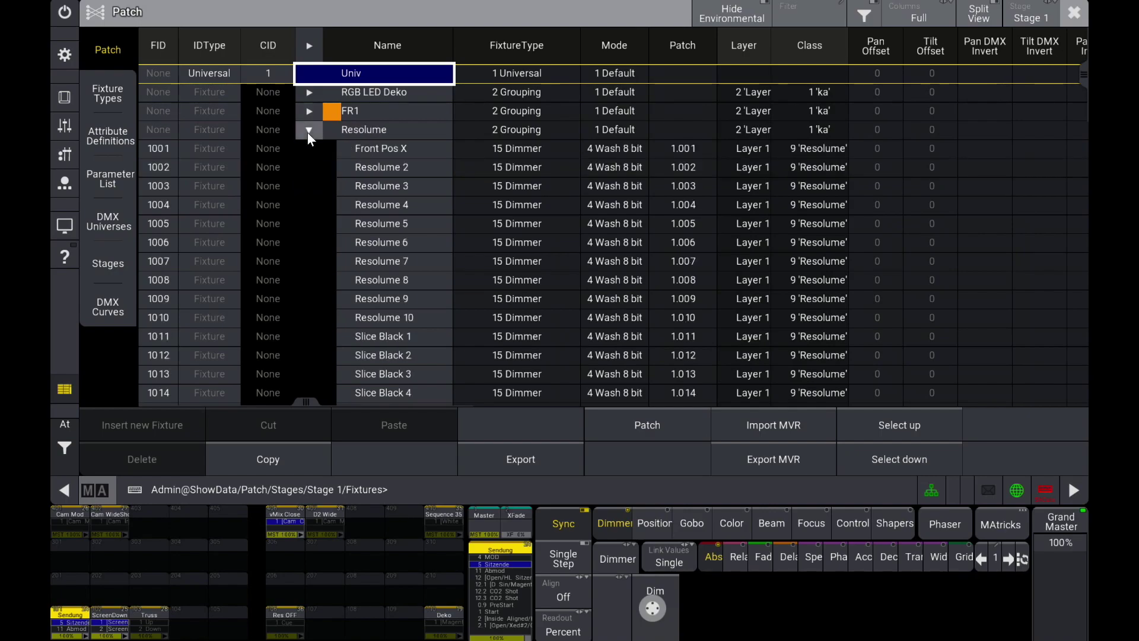
{"action": "left_click", "coordinate": [307, 132]}
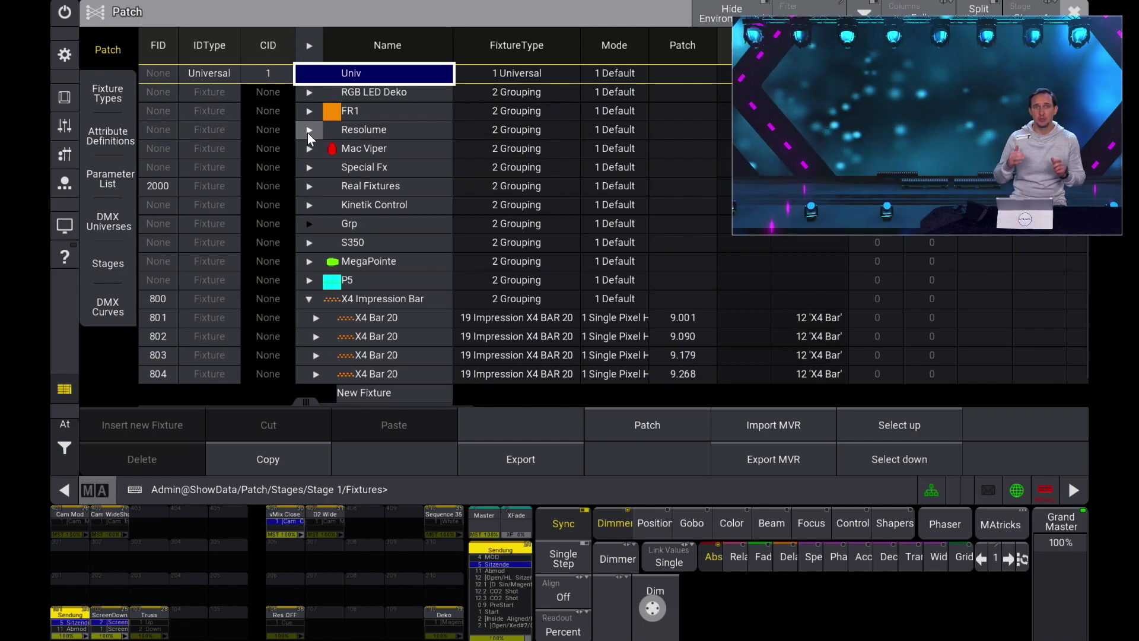
{"action": "left_click", "coordinate": [308, 299]}
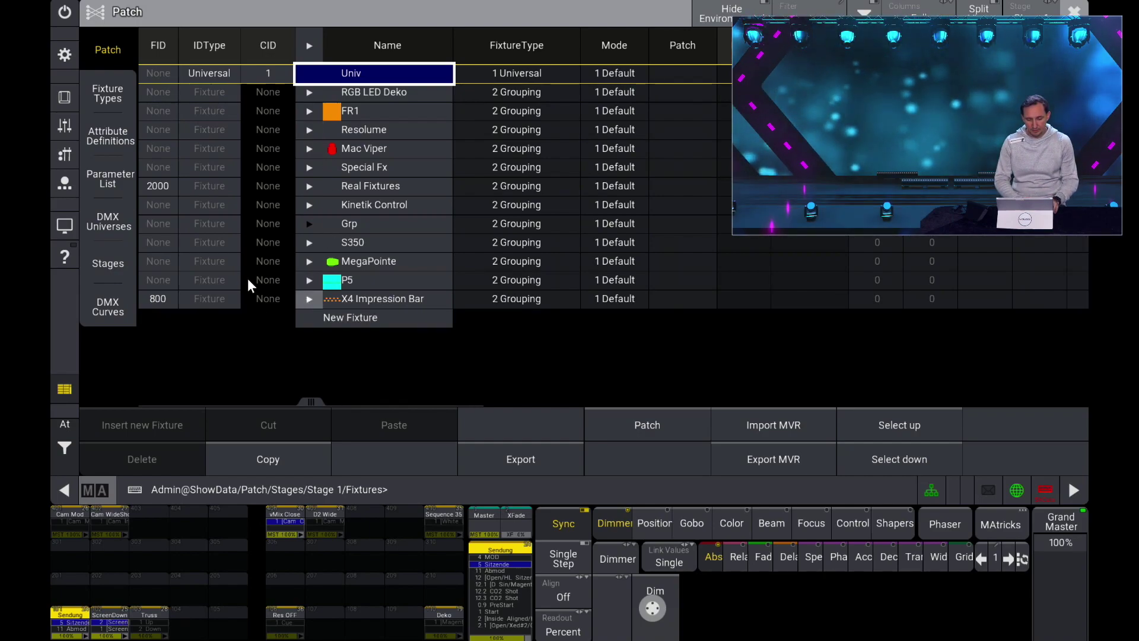
Expand the X4 Impression Bar group, check the bars' fixture type and fixture IDs, and close the patch
{"action": "left_click", "coordinate": [369, 301]}
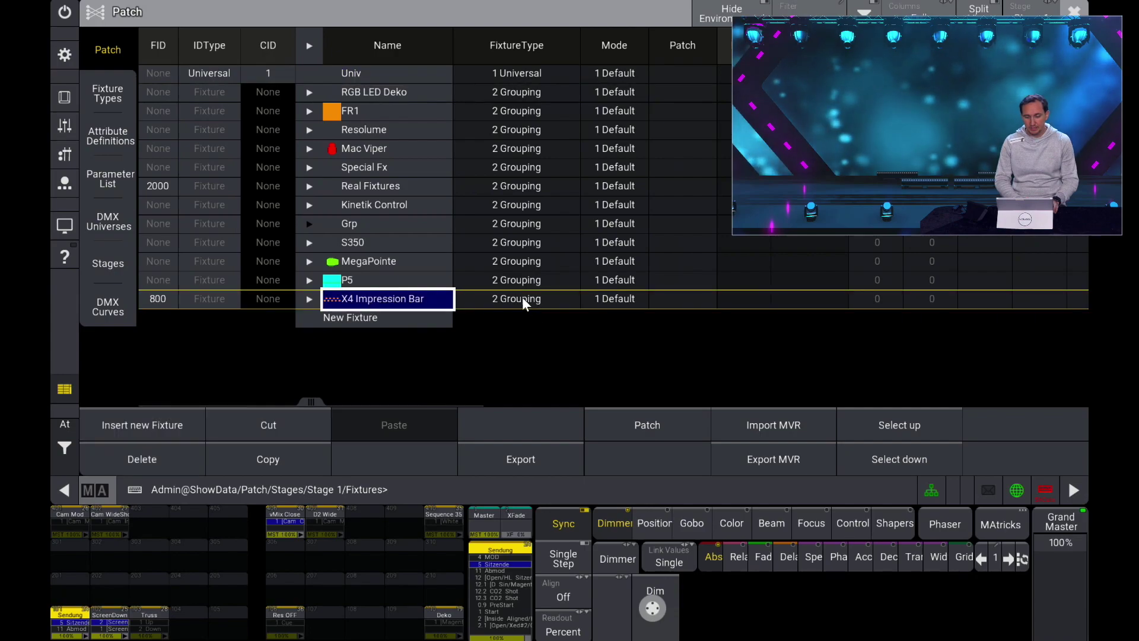
{"action": "left_click", "coordinate": [308, 300]}
{"action": "left_click", "coordinate": [496, 324]}
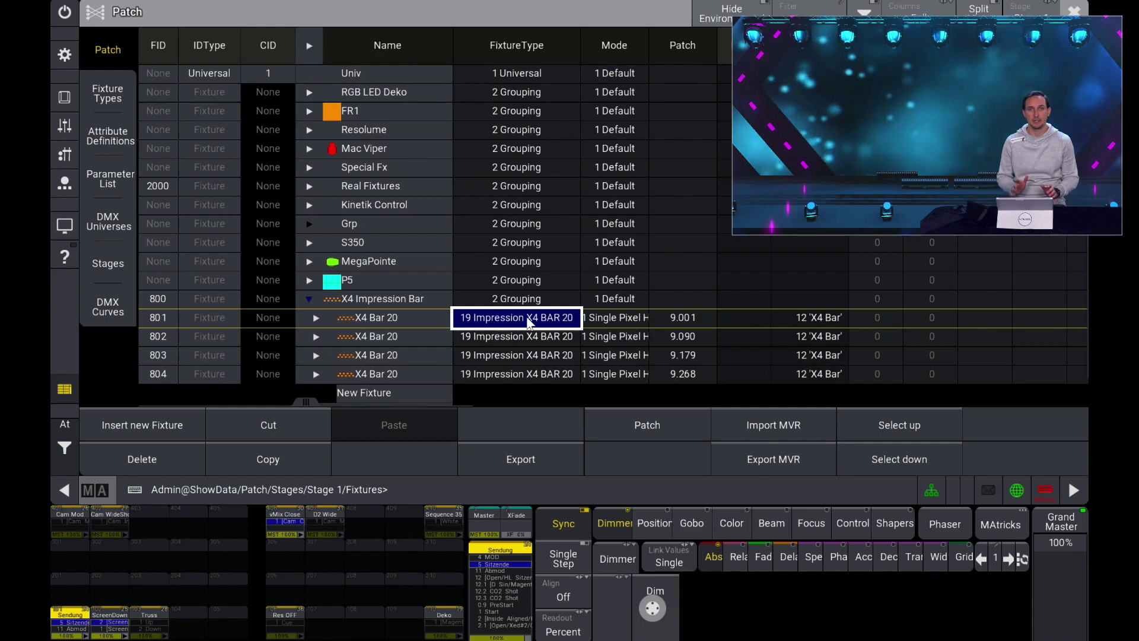
{"action": "left_click", "coordinate": [385, 299]}
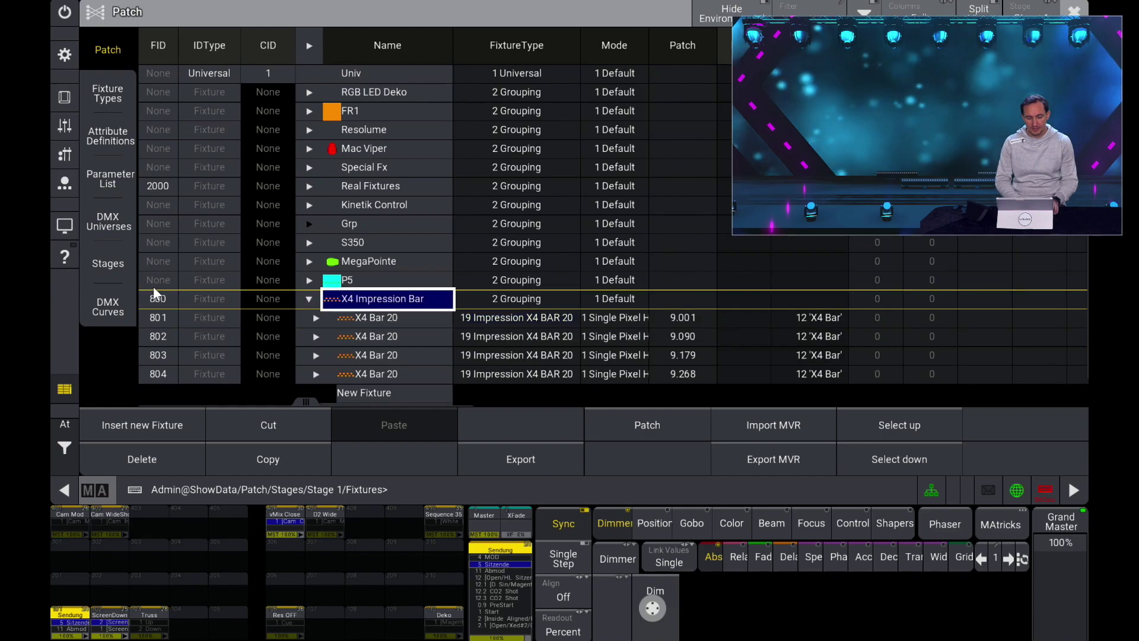
{"action": "left_click", "coordinate": [162, 317]}
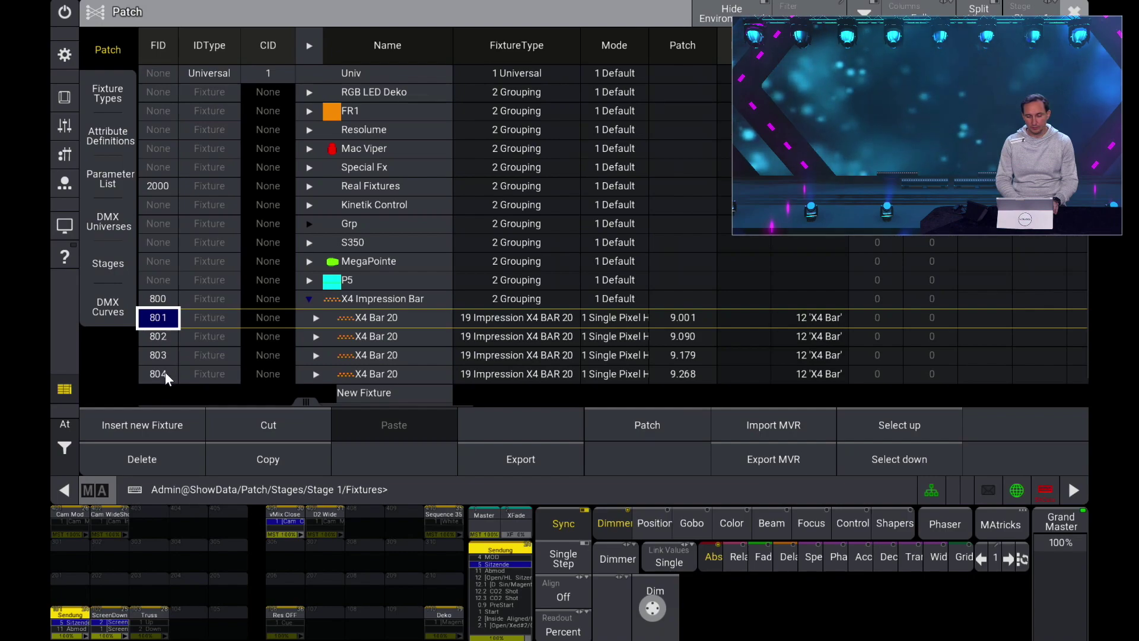
{"action": "left_click", "coordinate": [1075, 11]}
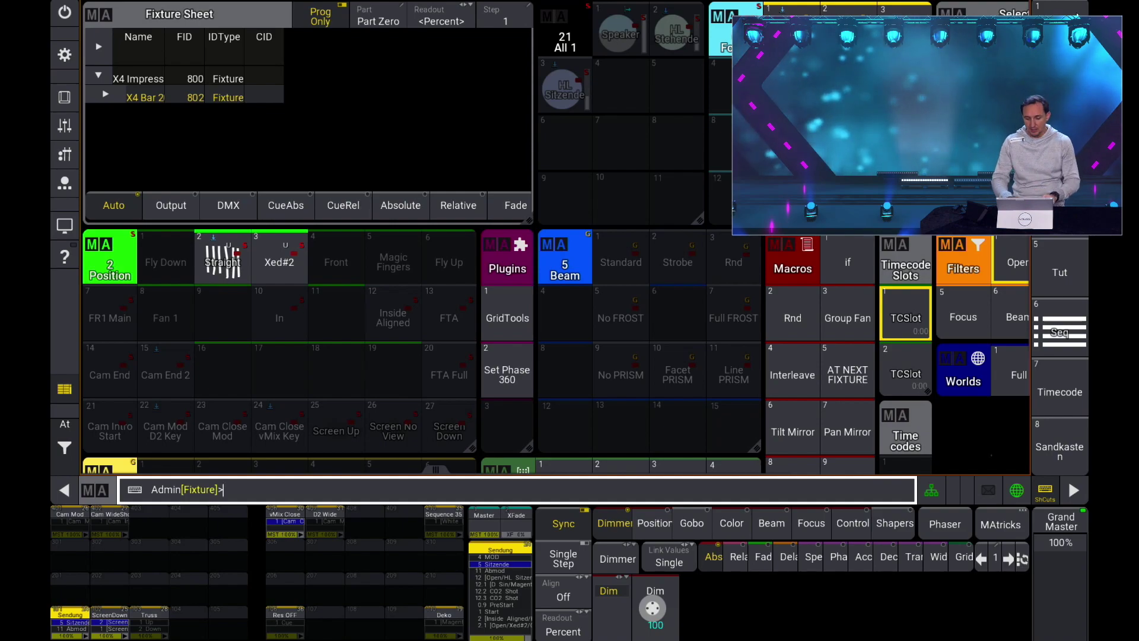
Clear the current selection and select fixtures 801 + 802
{"action": "key", "text": "Escape"}
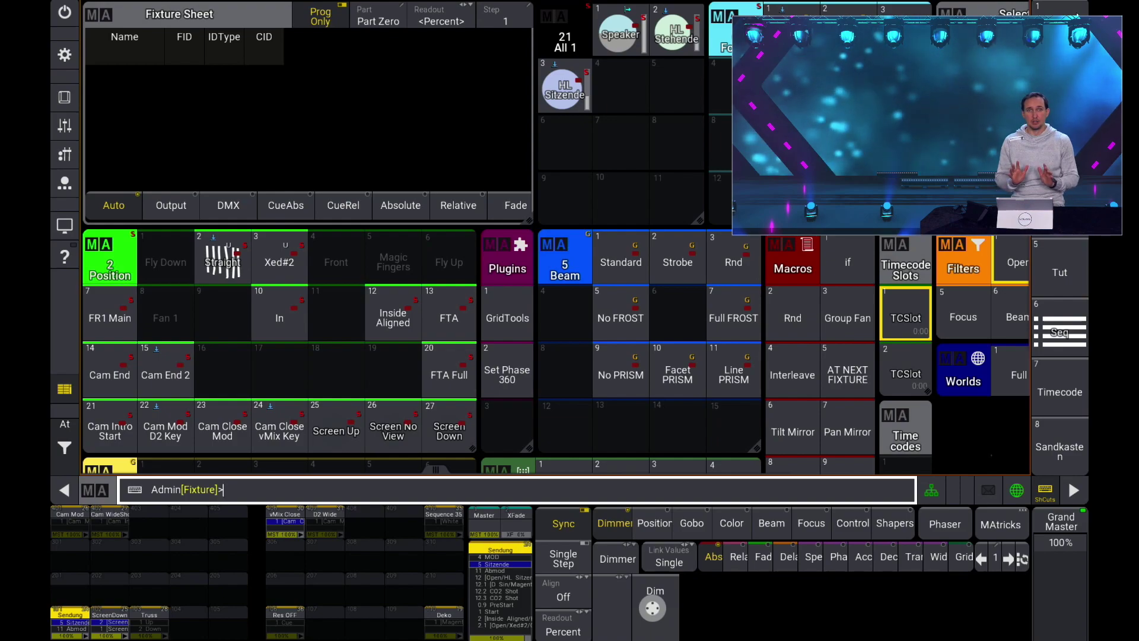
{"action": "type", "text": "8"}
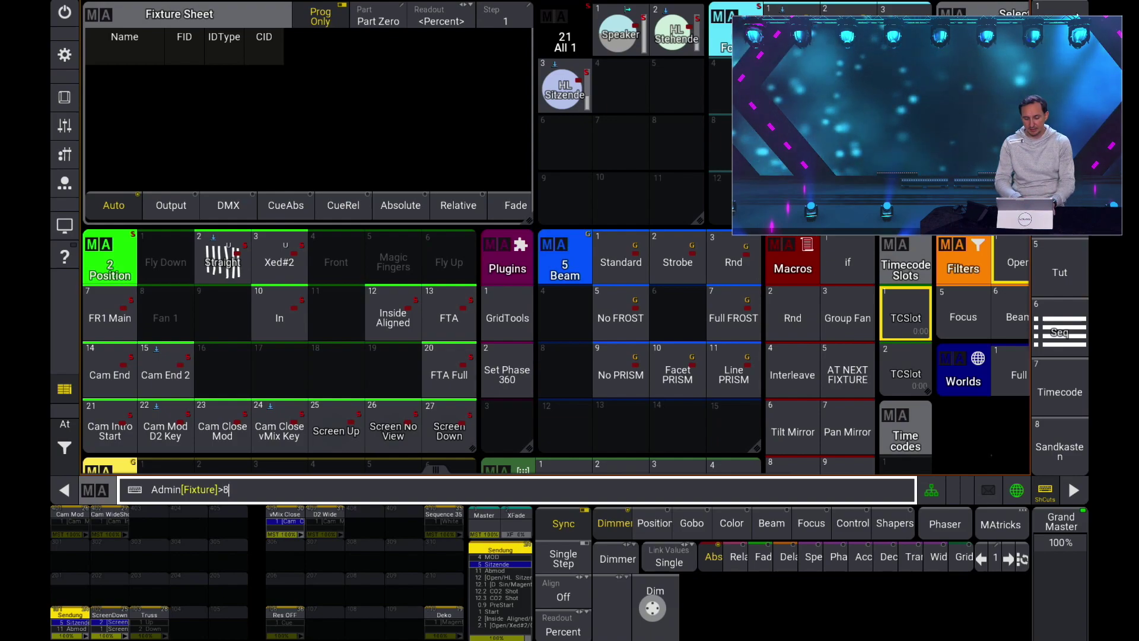
{"action": "type", "text": "01 + 8"}
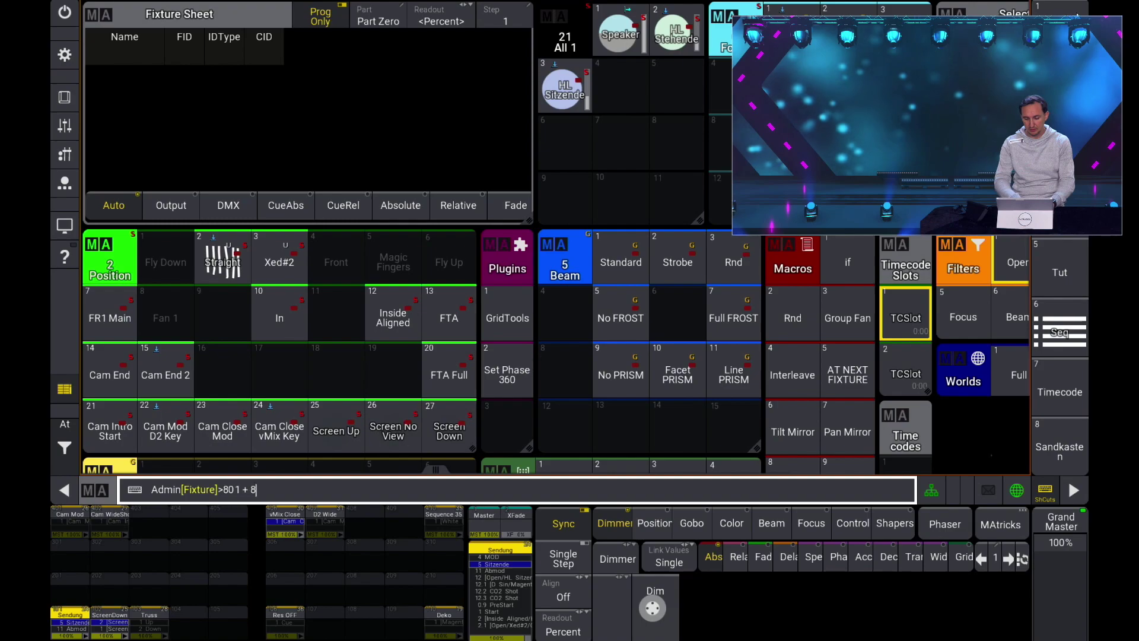
{"action": "type", "text": "02"}
{"action": "key", "text": "Return"}
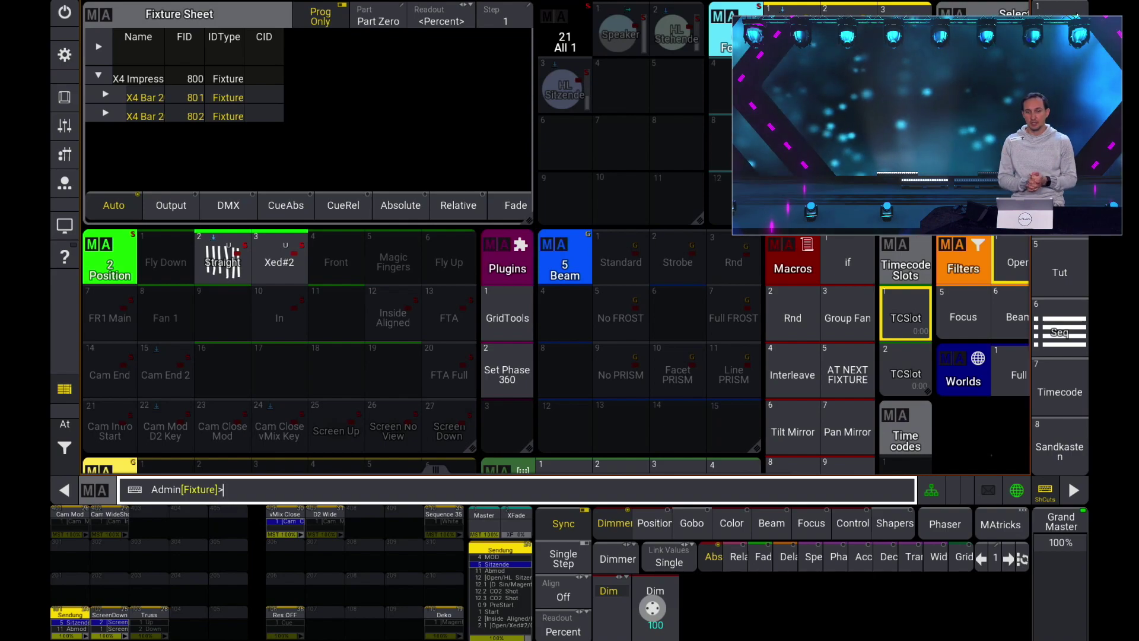
Clear the selection and select only subfixture 801.1
{"action": "key", "text": "Escape"}
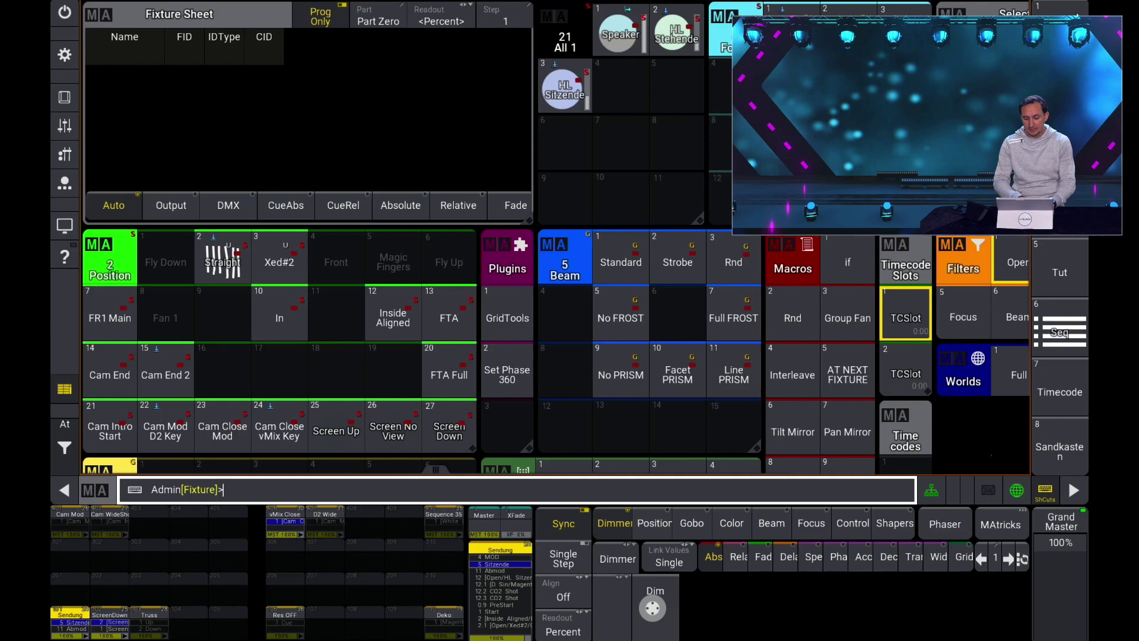
{"action": "type", "text": "801"}
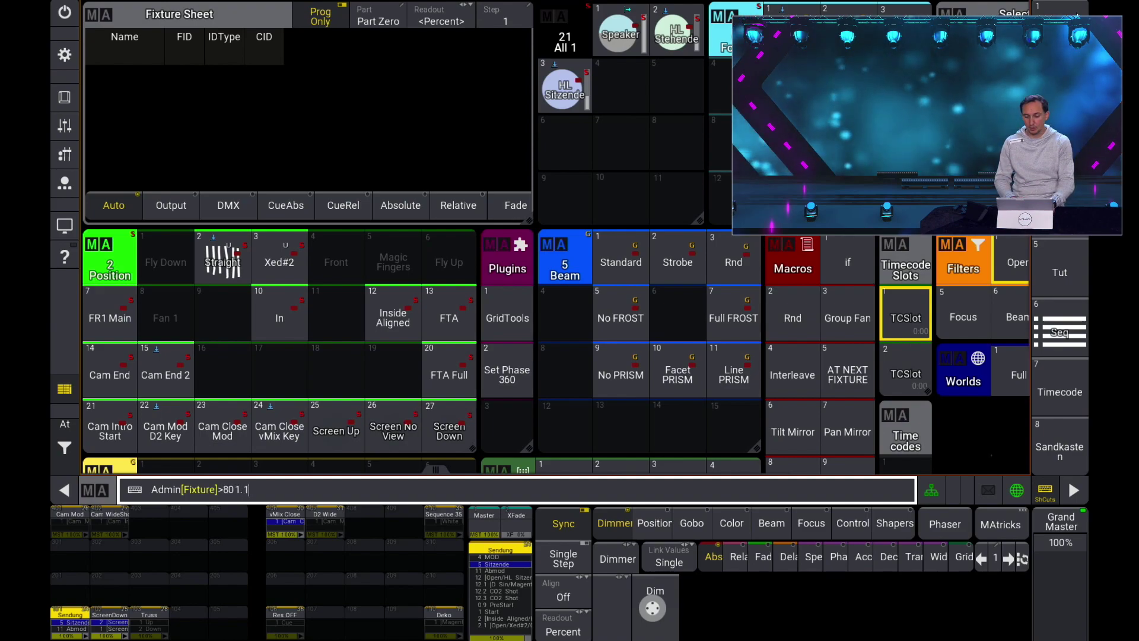
{"action": "type", "text": ".1"}
{"action": "key", "text": "Return"}
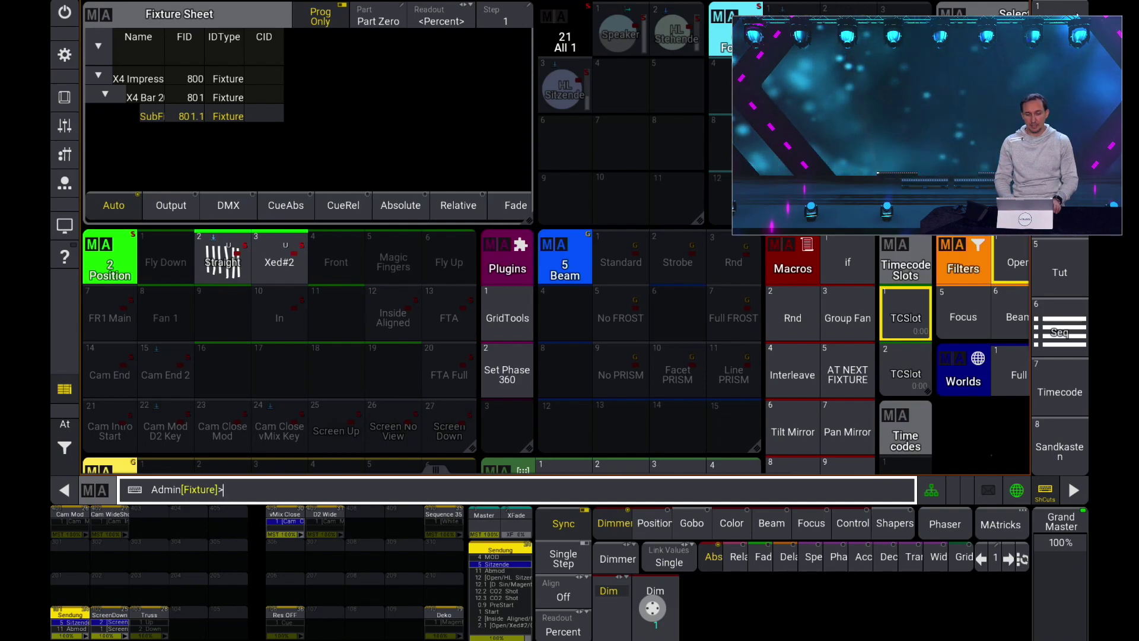
Step forward one subfixture at a time from 801.1 to the last pixel of bar 801
{"action": "key", "text": "Page_Down"}
{"action": "key", "text": "Page_Down"}
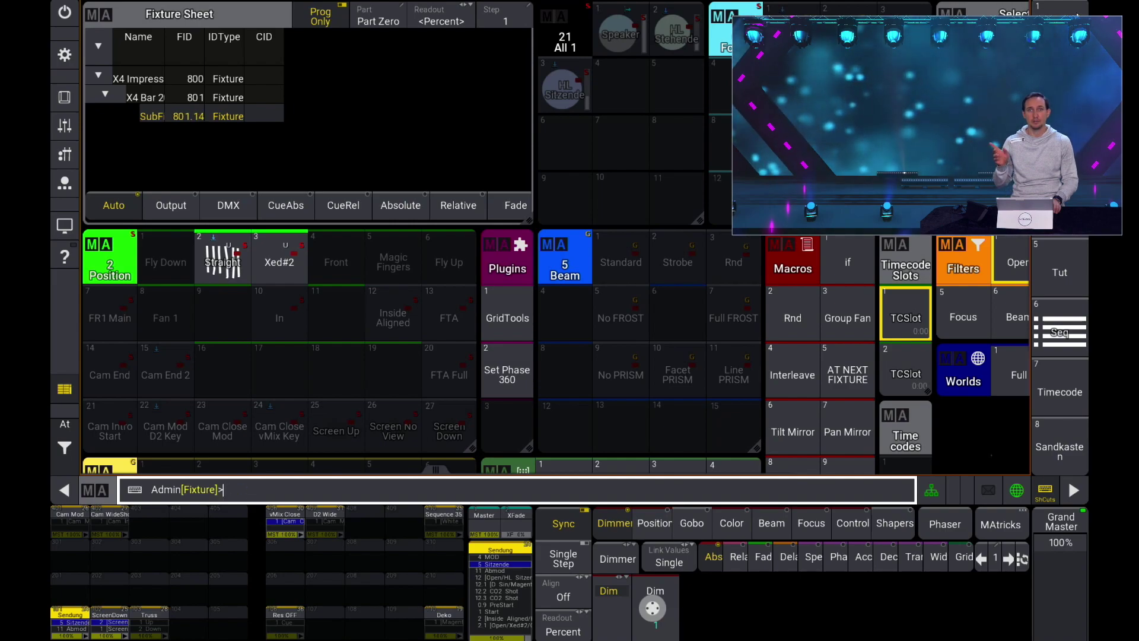
{"action": "key", "text": "Page_Down"}
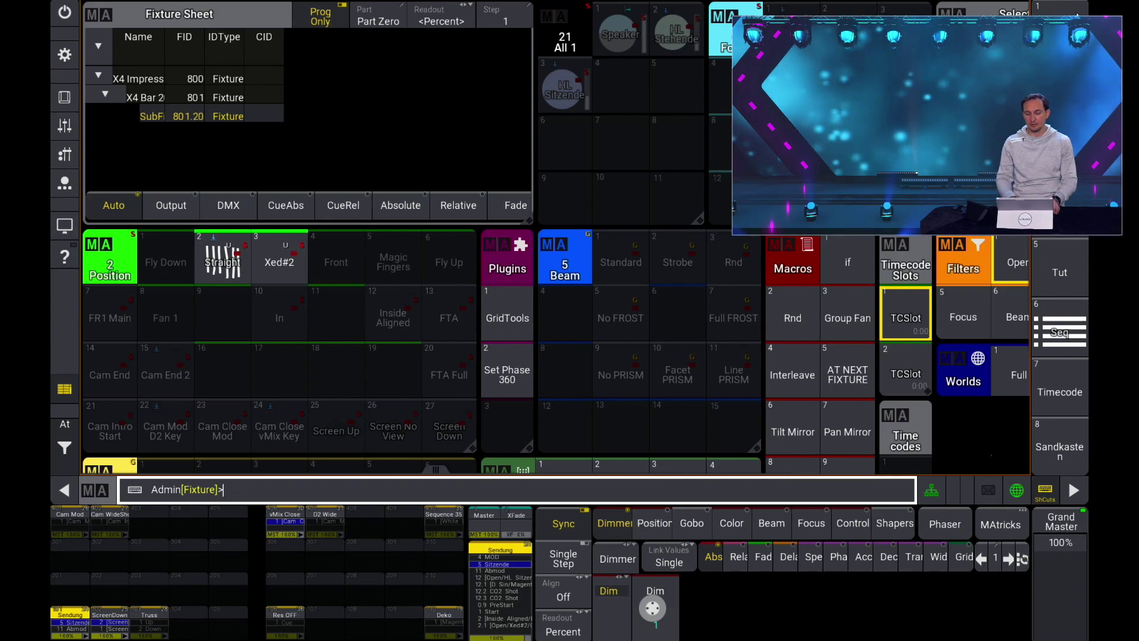
{"action": "key", "text": "Page_Down"}
{"action": "key", "text": "Page_Down"}
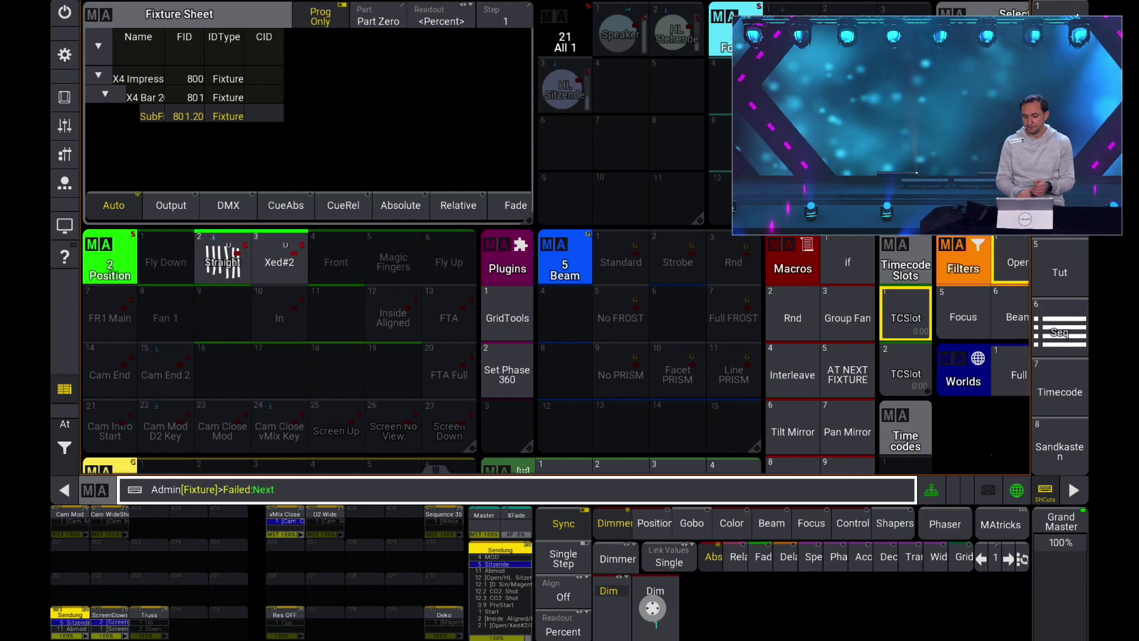
Clear the selection, select subfixtures 801.1 + 2, and step forward through that selection one at a time
{"action": "key", "text": "Escape"}
{"action": "type", "text": "801.1 + 2"}
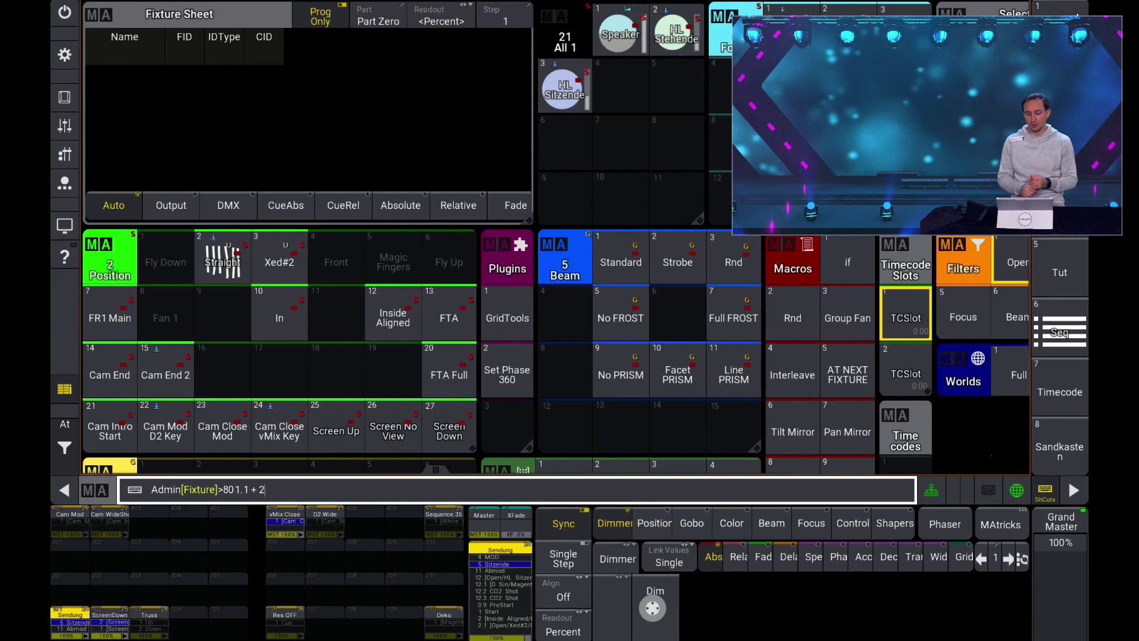
{"action": "key", "text": "Return"}
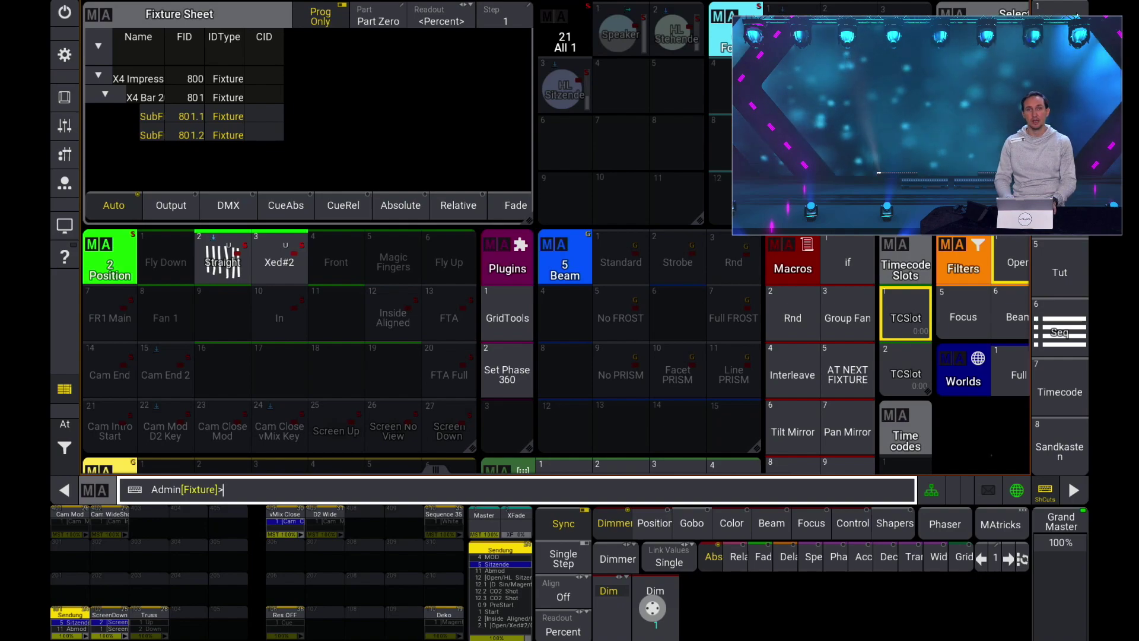
{"action": "key", "text": "Right"}
{"action": "key", "text": "Right"}
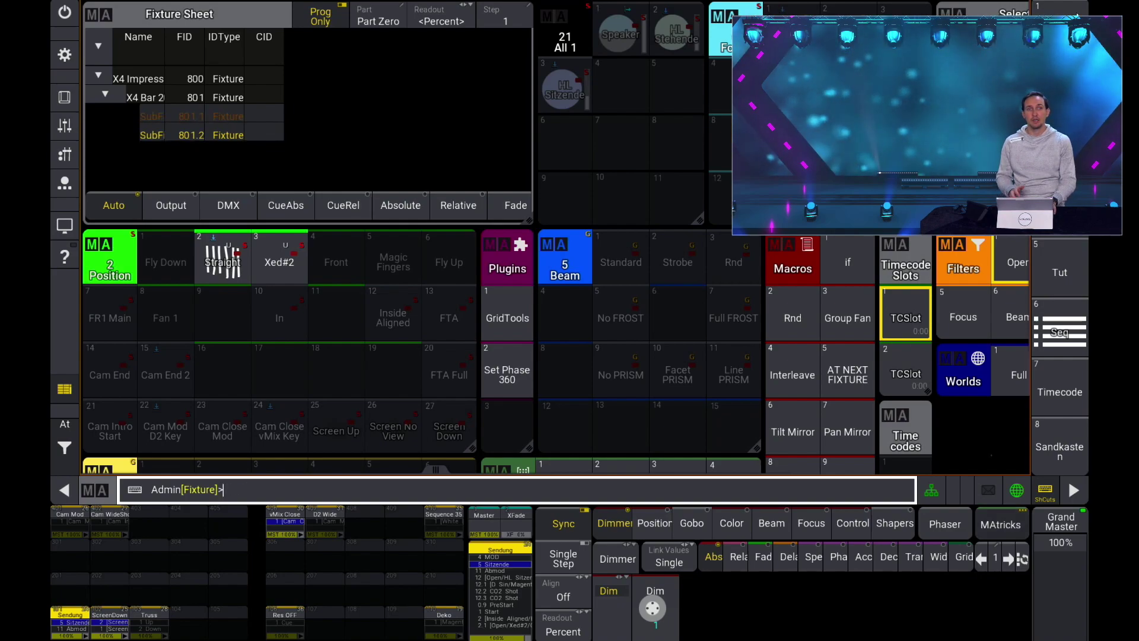
Clear the selection, select subfixtures 801.1 Thru 5, and step through them individually with Next
{"action": "key", "text": "Escape"}
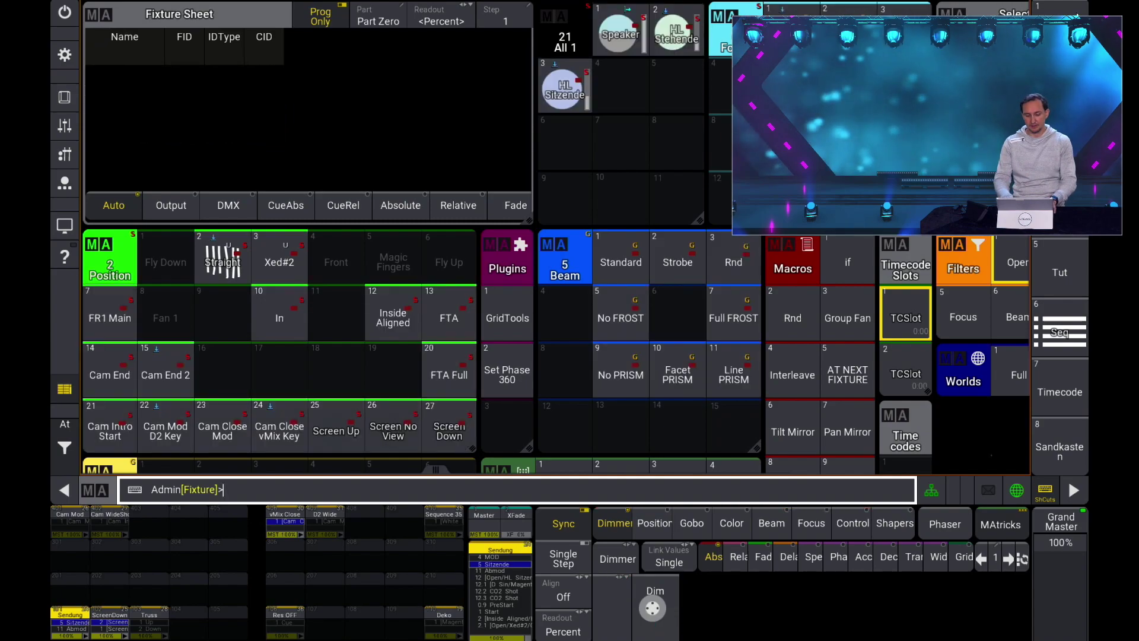
{"action": "type", "text": "801"}
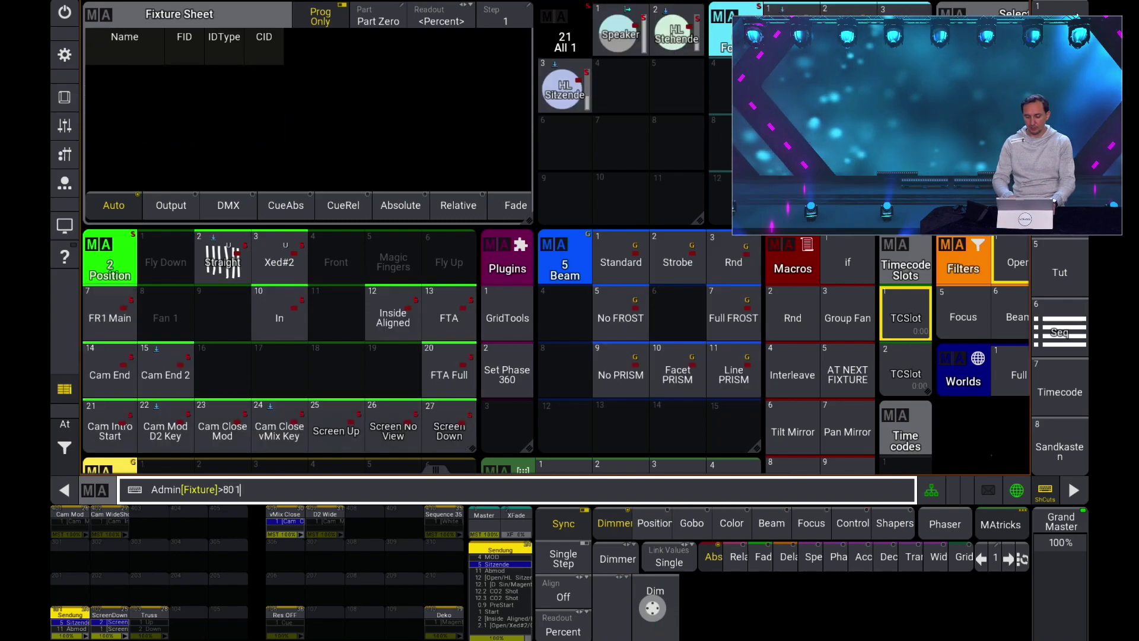
{"action": "type", "text": ".1 Thru 5"}
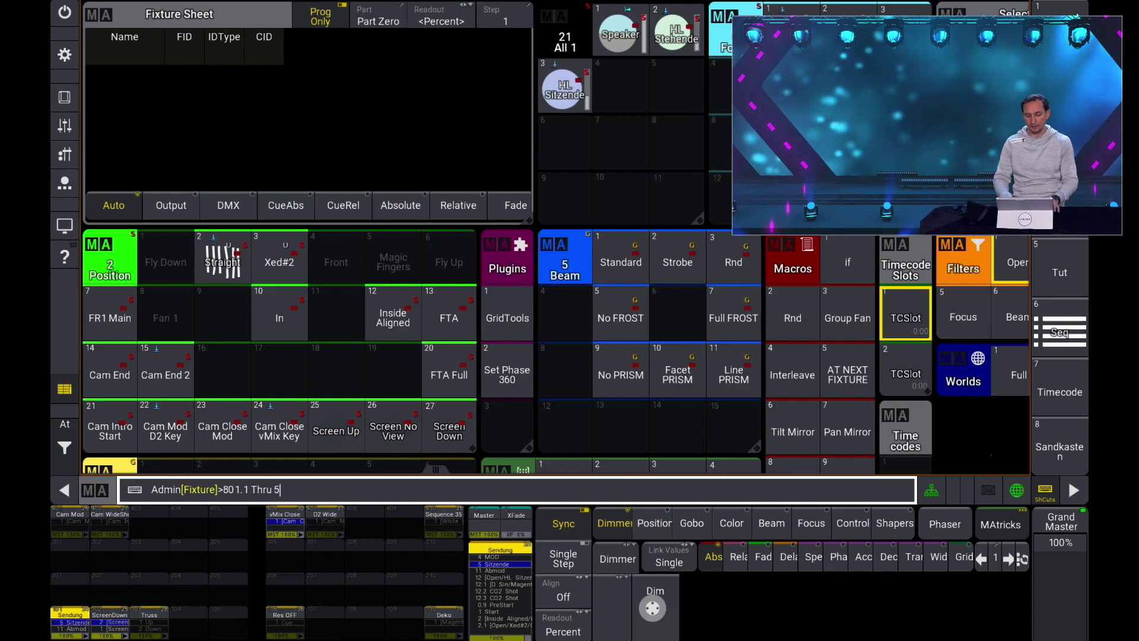
{"action": "key", "text": "Return"}
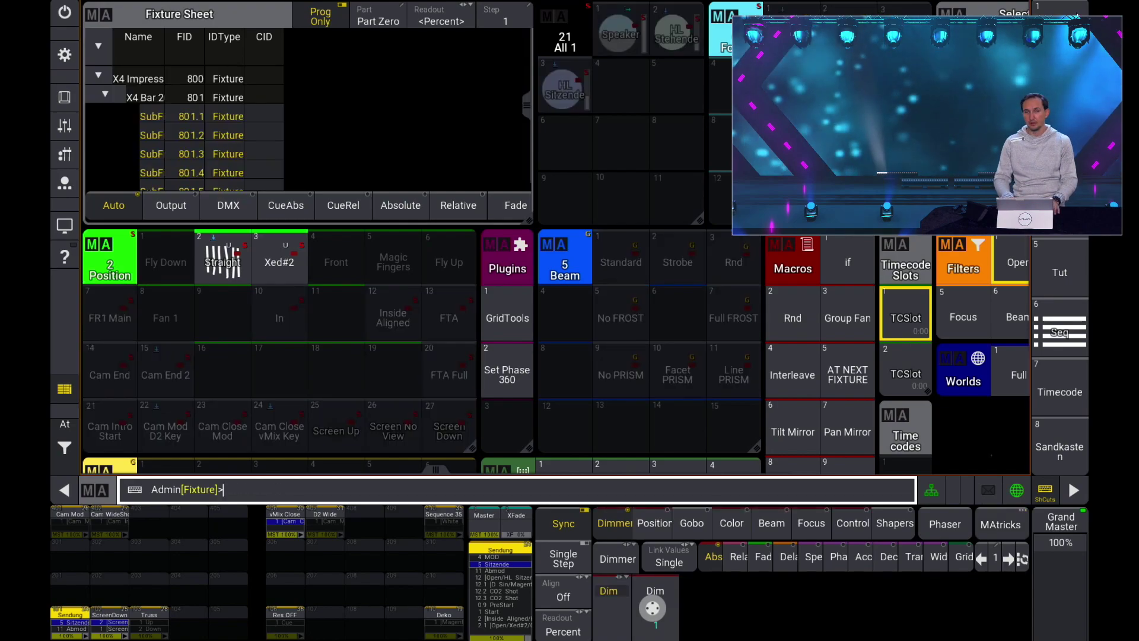
{"action": "type", "text": "Next"}
{"action": "key", "text": "Return"}
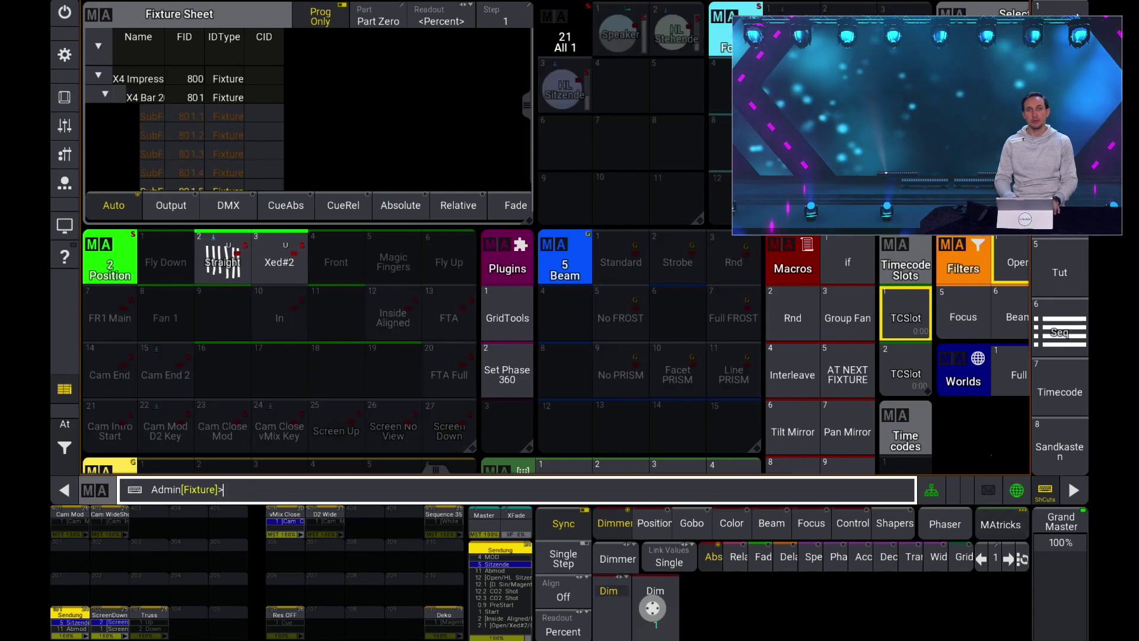
Clear the selection, select 801 + 802.1 Thru 5, and step through the resulting subfixtures with Next
{"action": "key", "text": "Escape"}
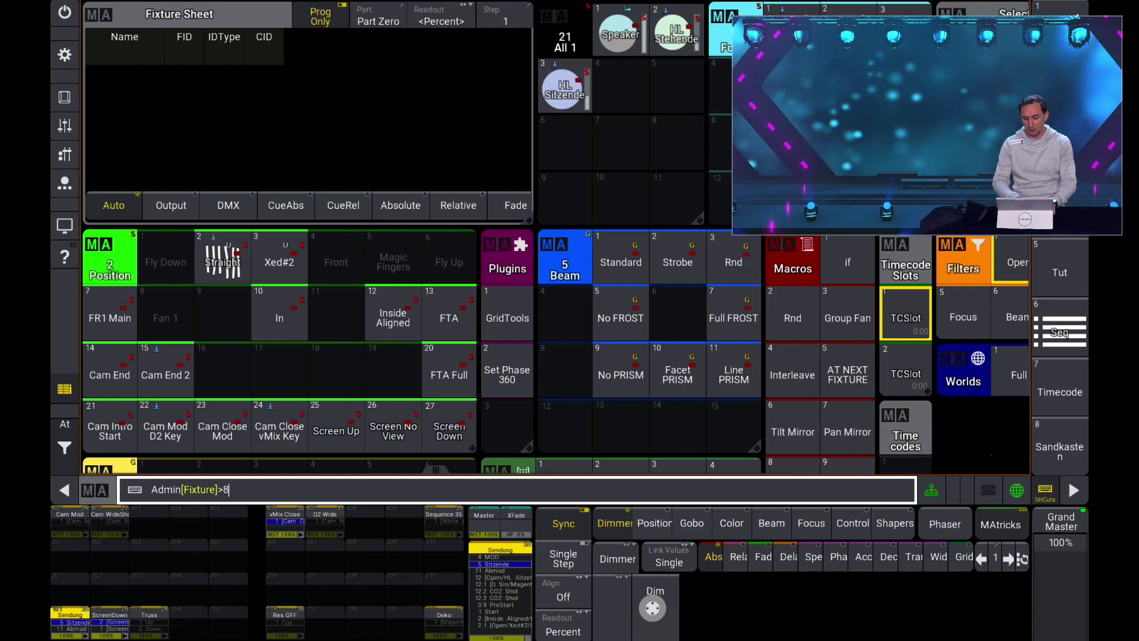
{"action": "type", "text": "+ 802"}
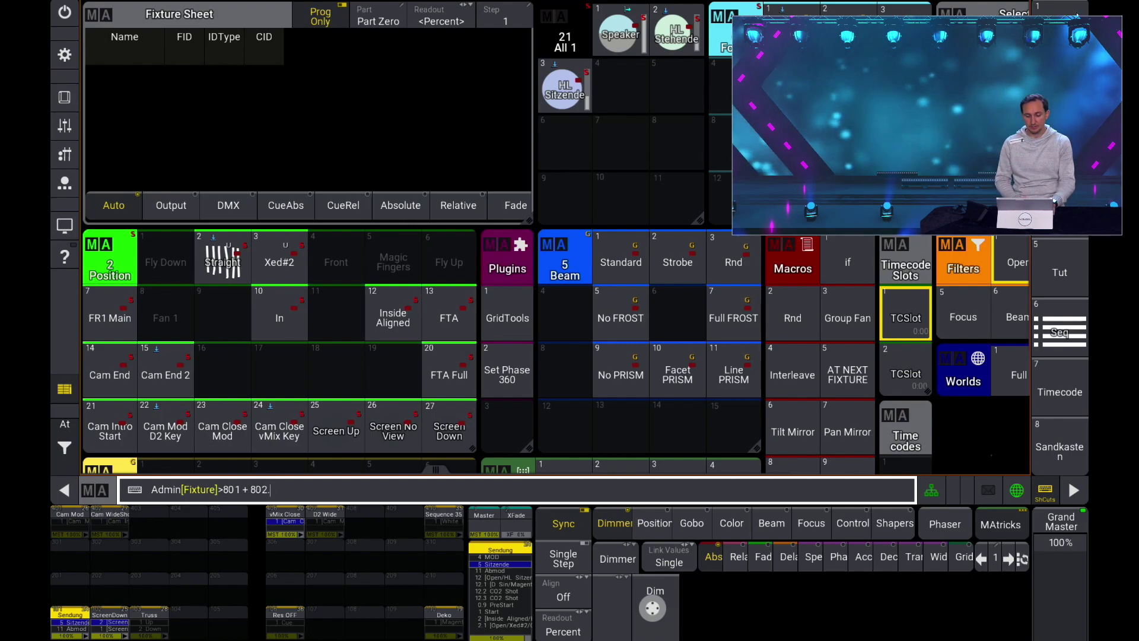
{"action": "type", "text": ".1"}
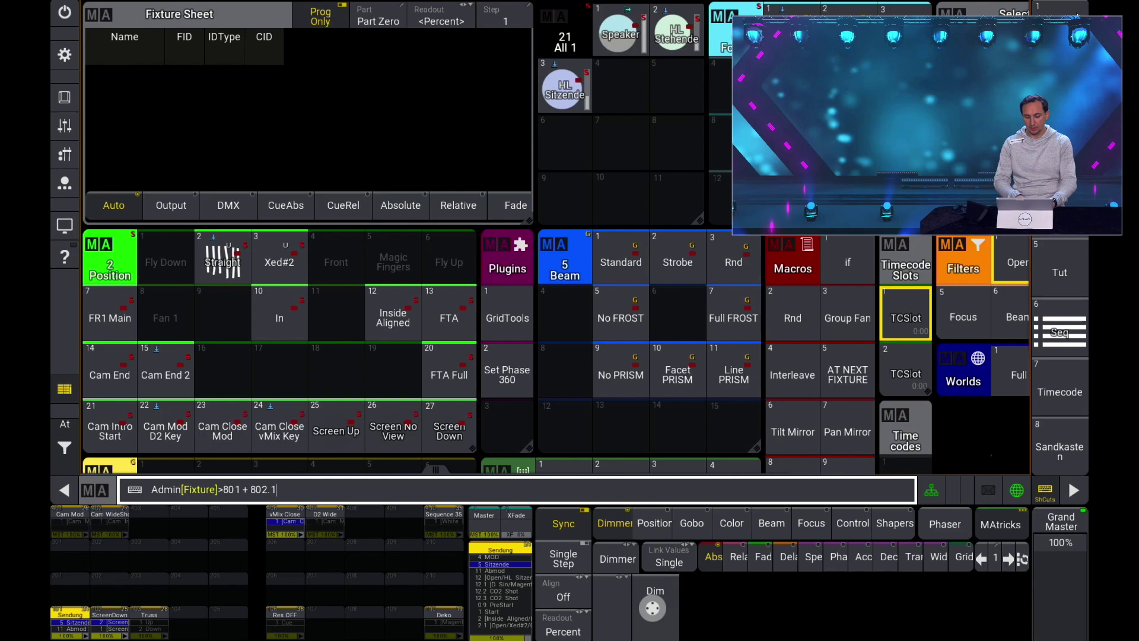
{"action": "type", "text": " Thru 5"}
{"action": "key", "text": "Return"}
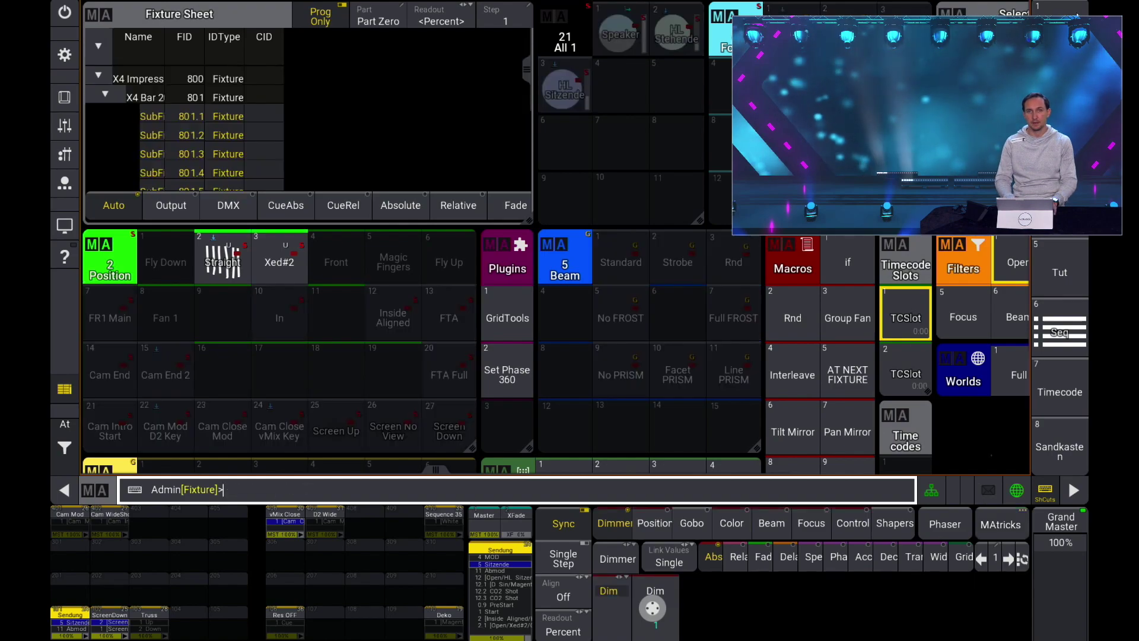
{"action": "key", "text": "Page_Down"}
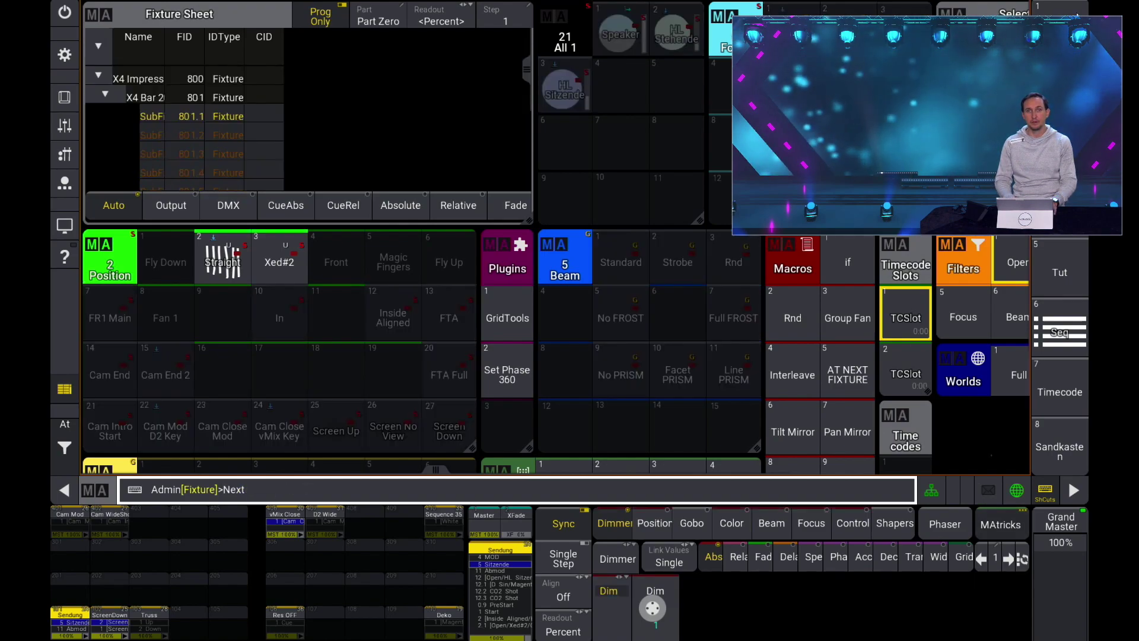
{"action": "key", "text": "Escape"}
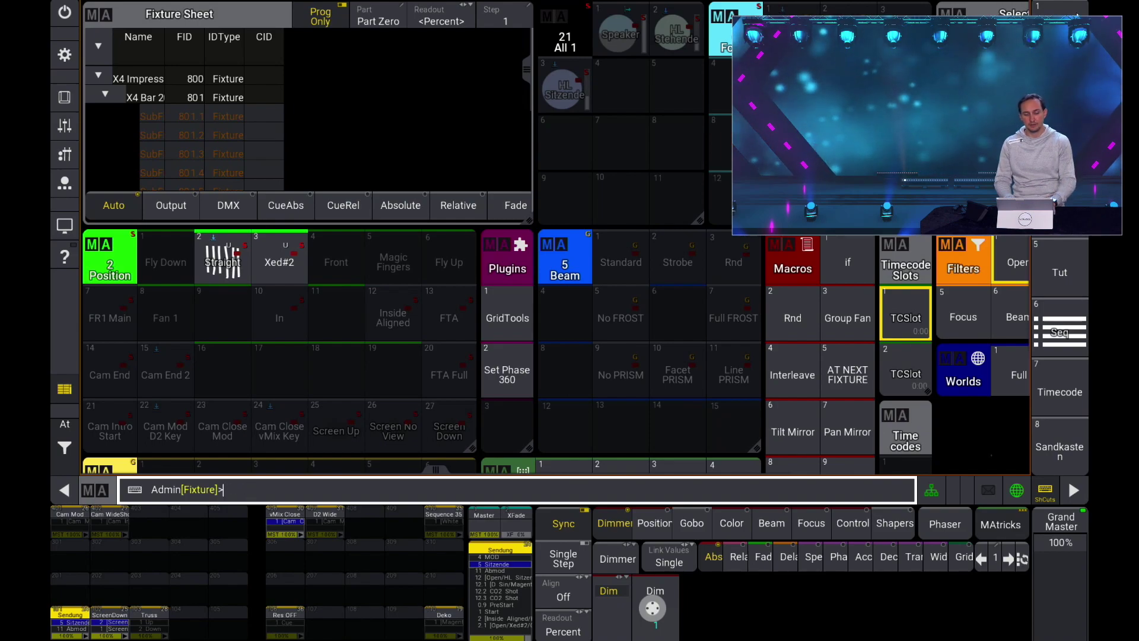
{"action": "key", "text": "Page_Down"}
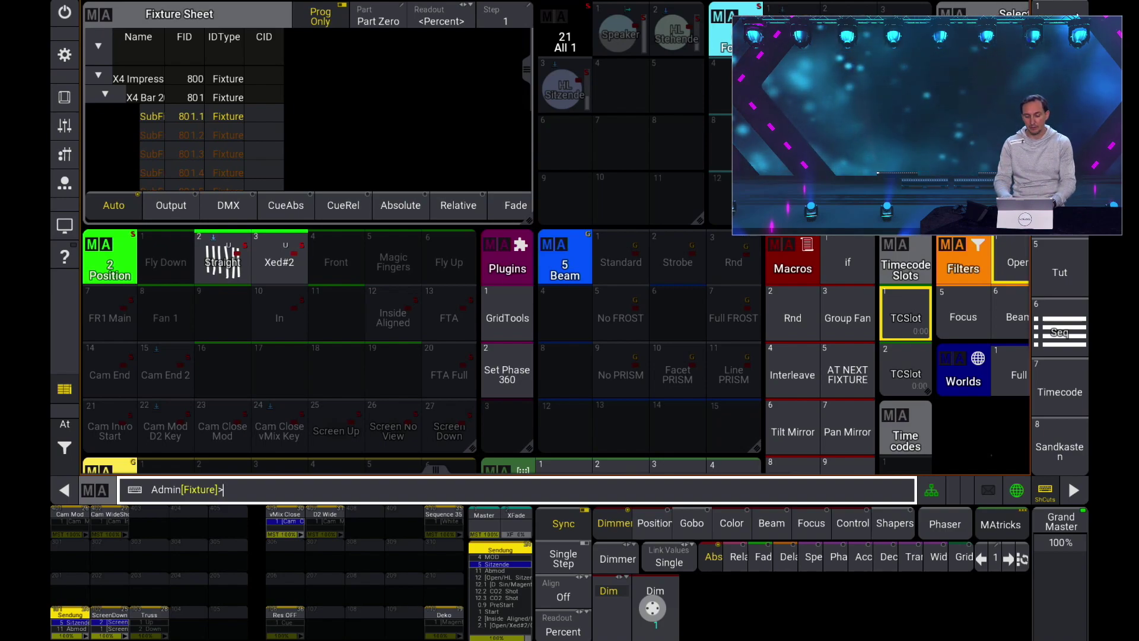
Clear the selection and select all subfixtures of bars 801 through 804 with 801 Thru 804. Thru
{"action": "key", "text": "Escape"}
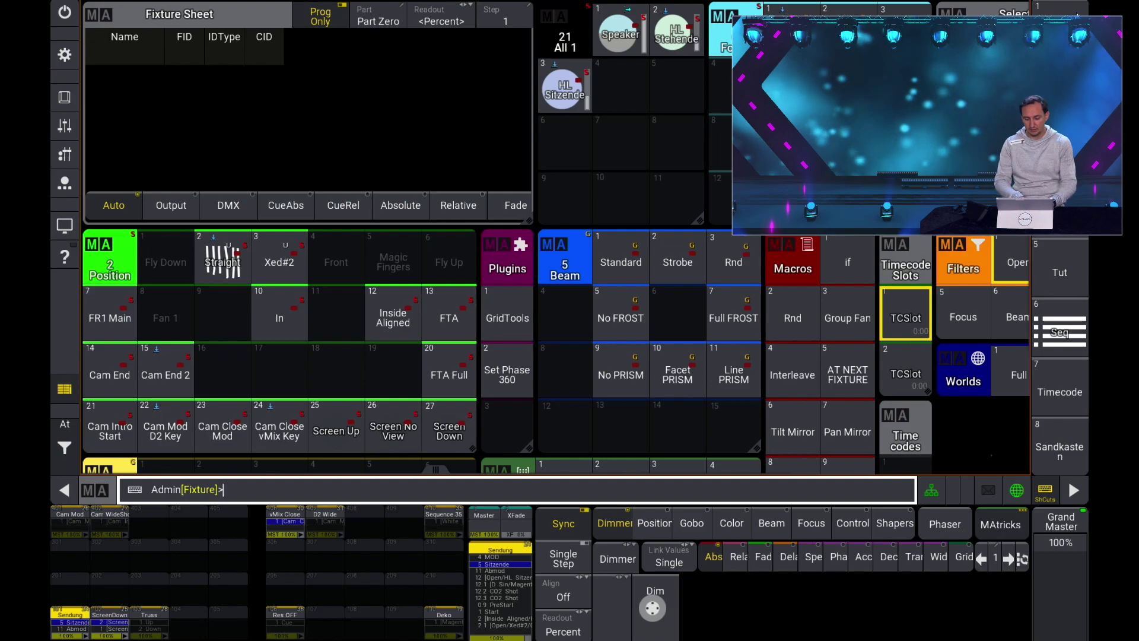
{"action": "type", "text": "01 Thru 804. Thru"}
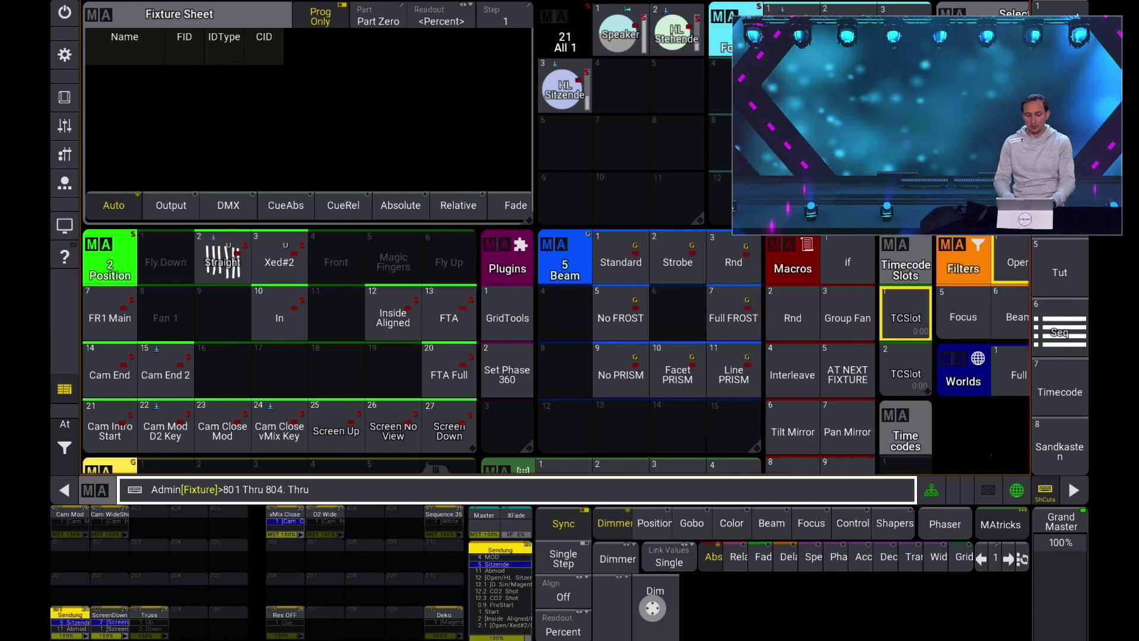
{"action": "key", "text": "Return"}
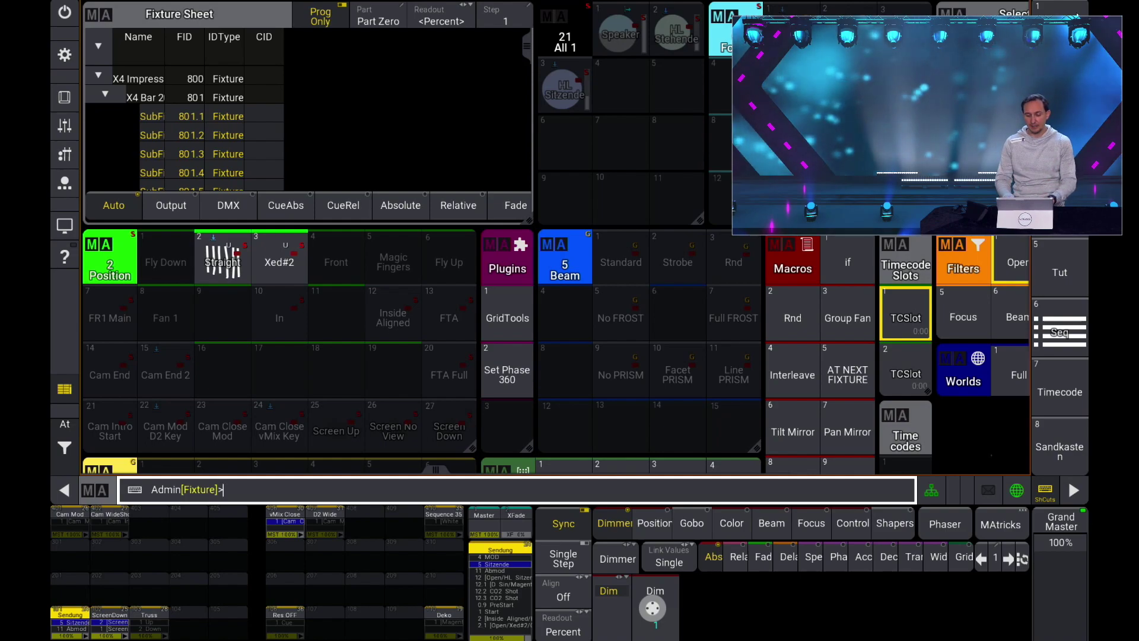
Step forward one subfixture at a time with Next through the subfixtures of bars 801 to 804
{"action": "key", "text": "Escape"}
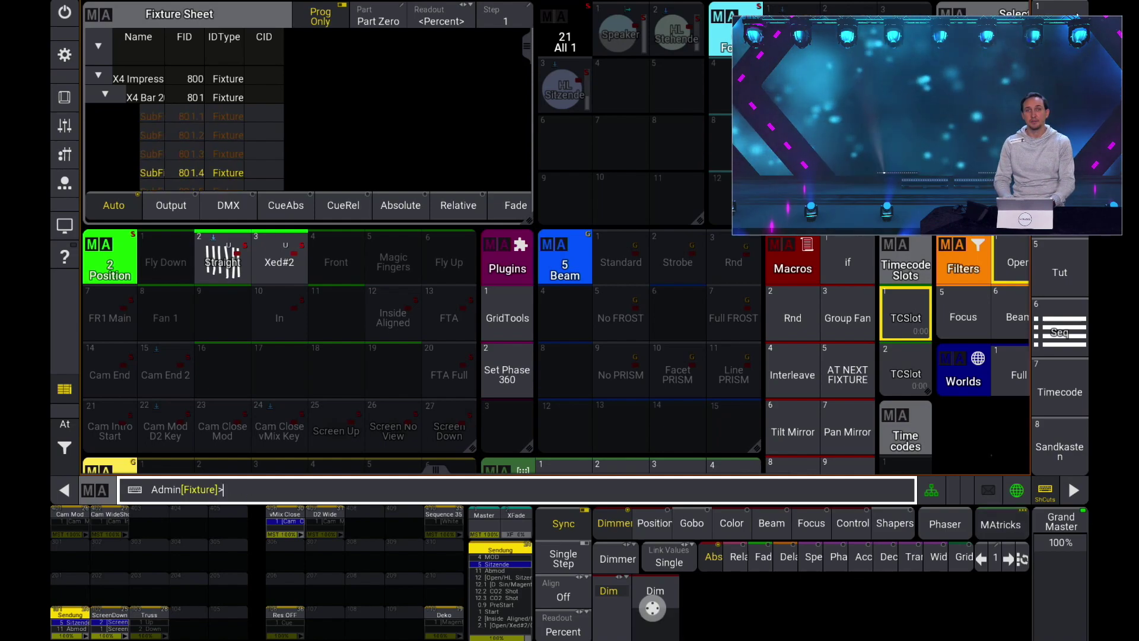
{"action": "type", "text": "Next"}
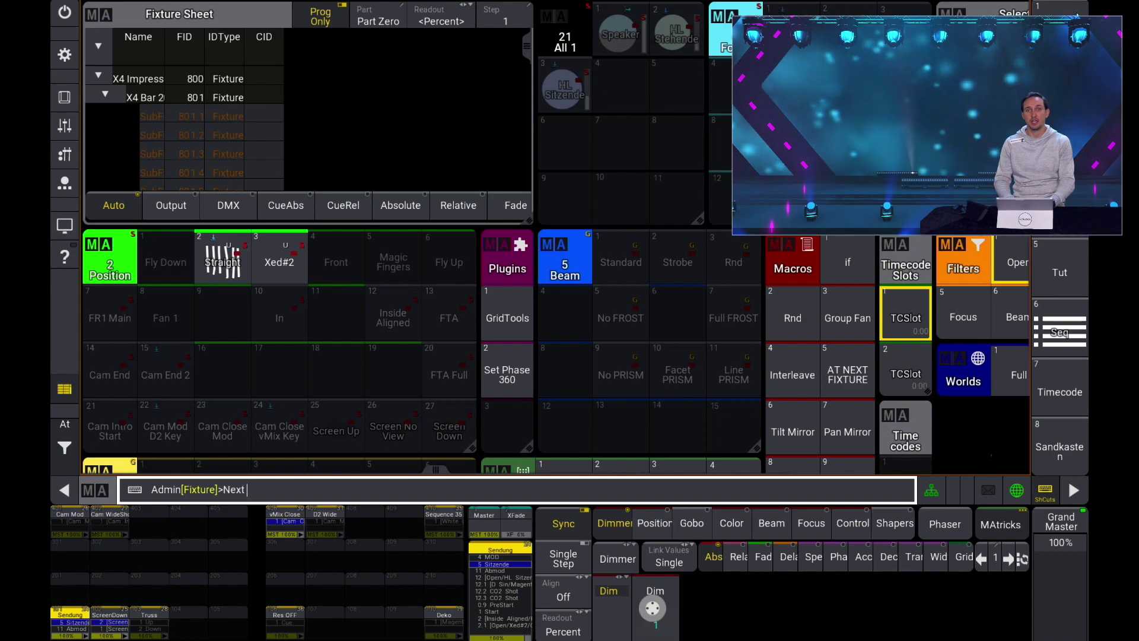
{"action": "key", "text": "Return"}
{"action": "type", "text": "Next"}
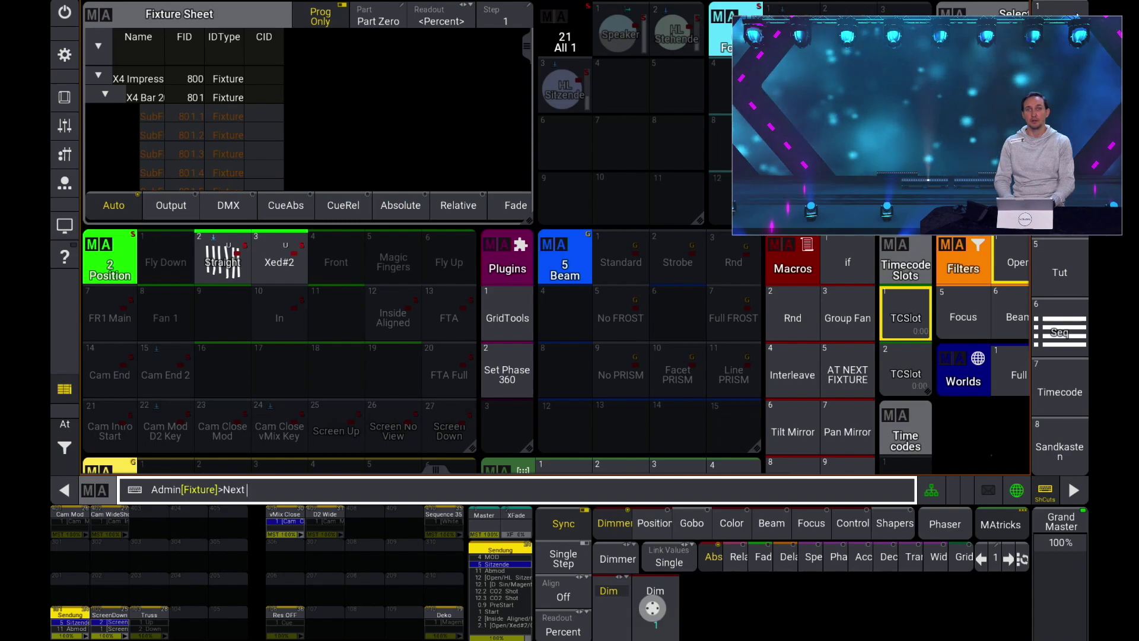
{"action": "key", "text": "Return"}
{"action": "type", "text": "Next"}
{"action": "key", "text": "Return"}
{"action": "type", "text": "Next"}
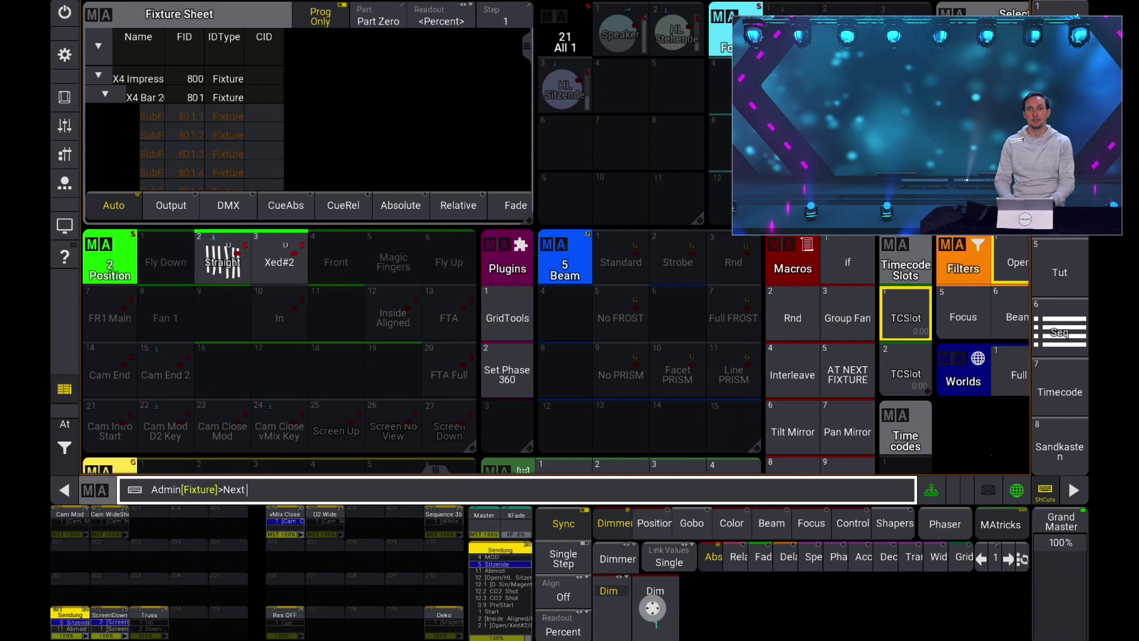
{"action": "key", "text": "Return"}
Clear the selection and select bars 3 and 4 of the X4 Impression multipatch parent using 800.3 + 4
{"action": "key", "text": "Escape"}
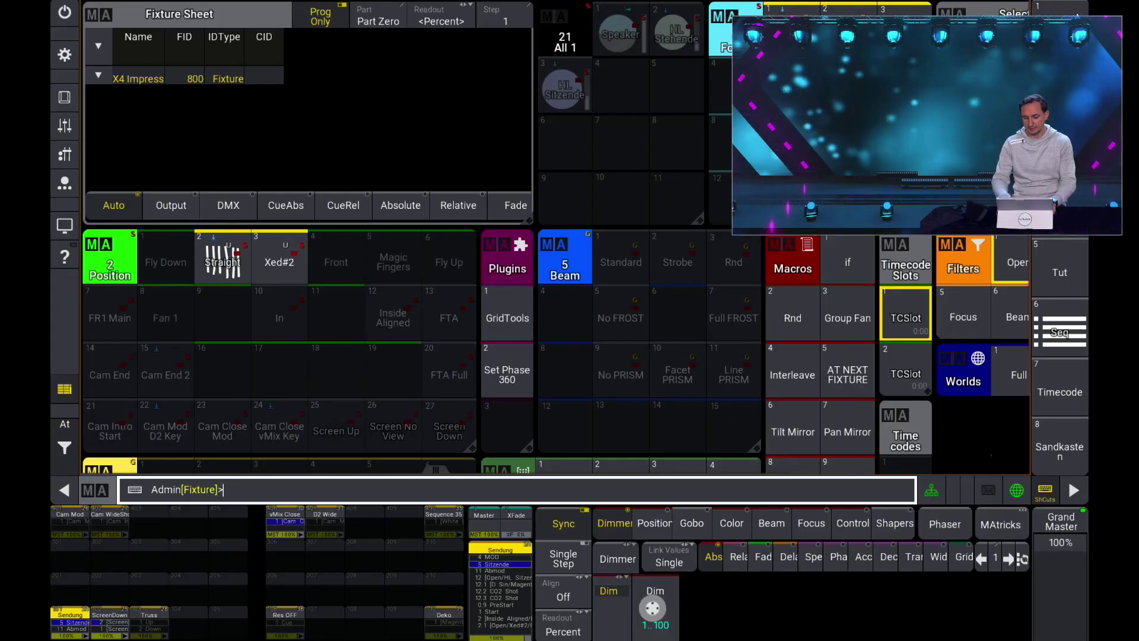
{"action": "key", "text": "Escape"}
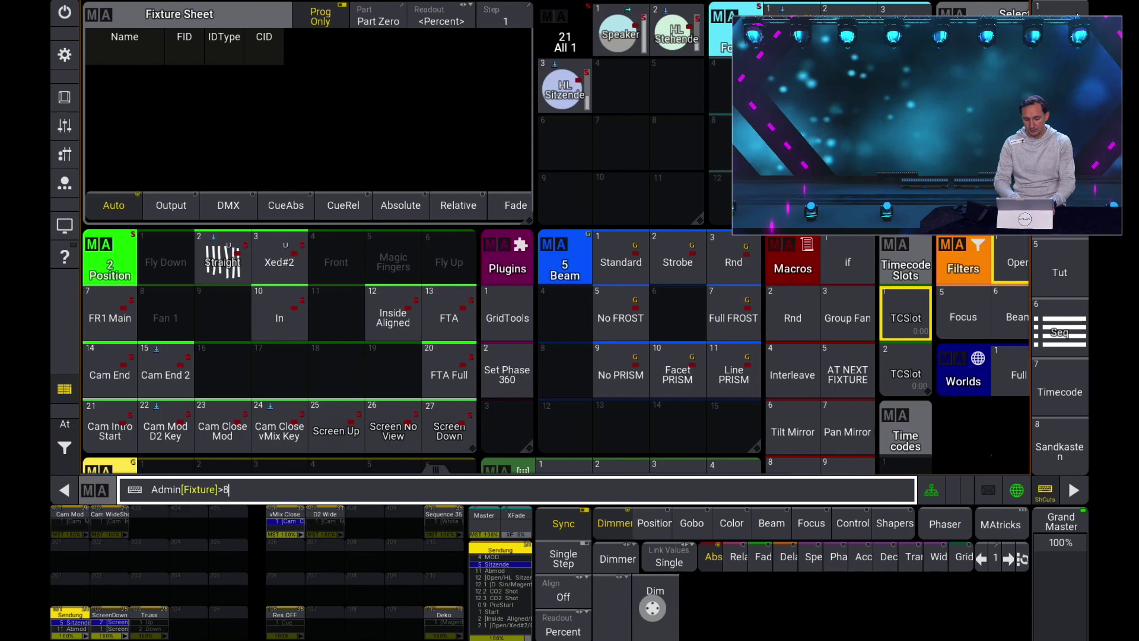
{"action": "type", "text": "800"}
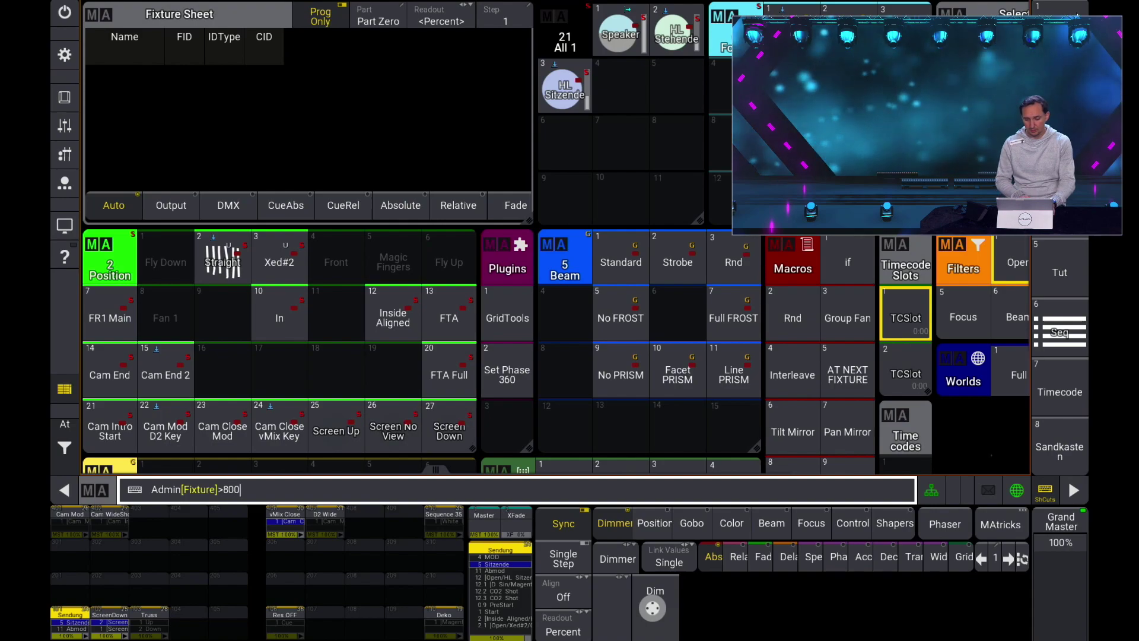
{"action": "type", "text": ".3"}
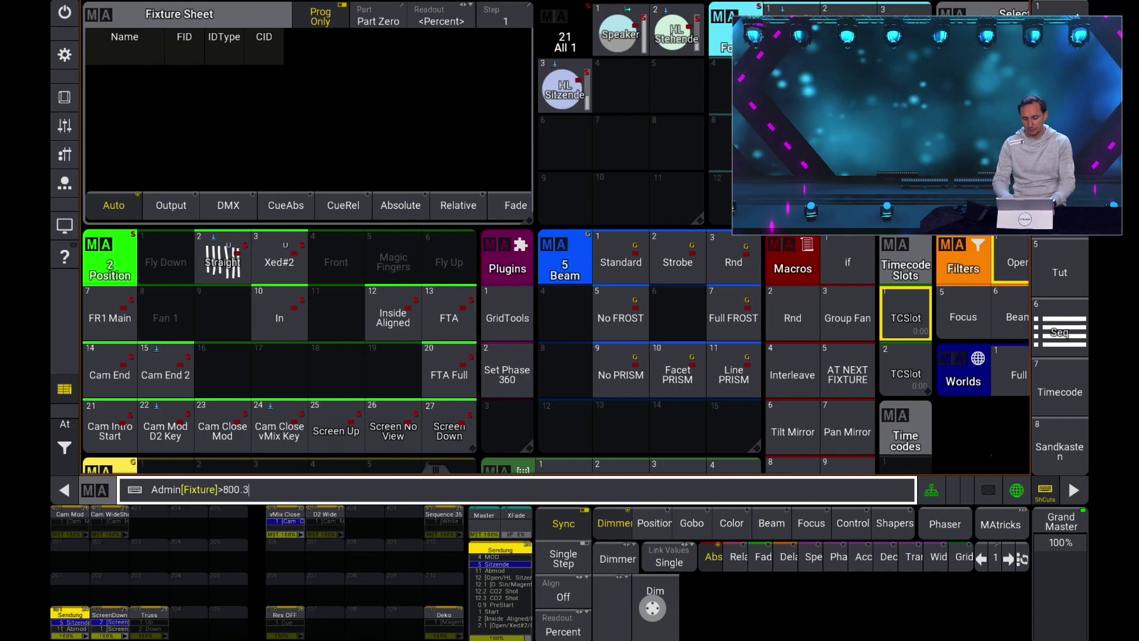
{"action": "type", "text": " + 4"}
{"action": "key", "text": "Return"}
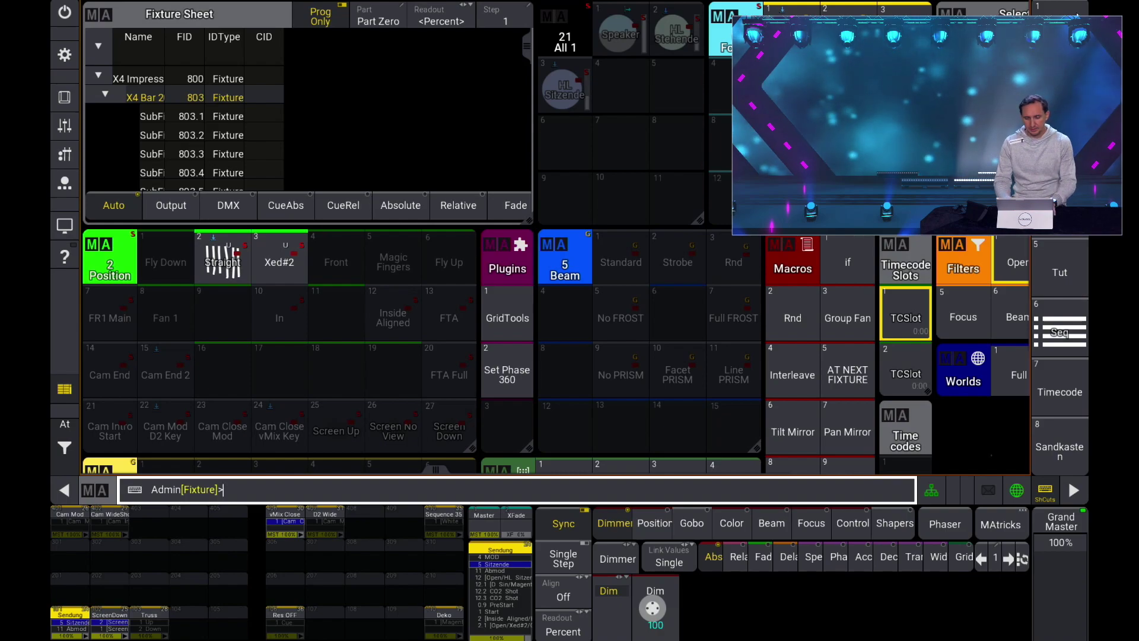
Clear the selection, recall the Grid group of the X4 bars, and open the Tut view to examine its selection grid
{"action": "key", "text": "Escape"}
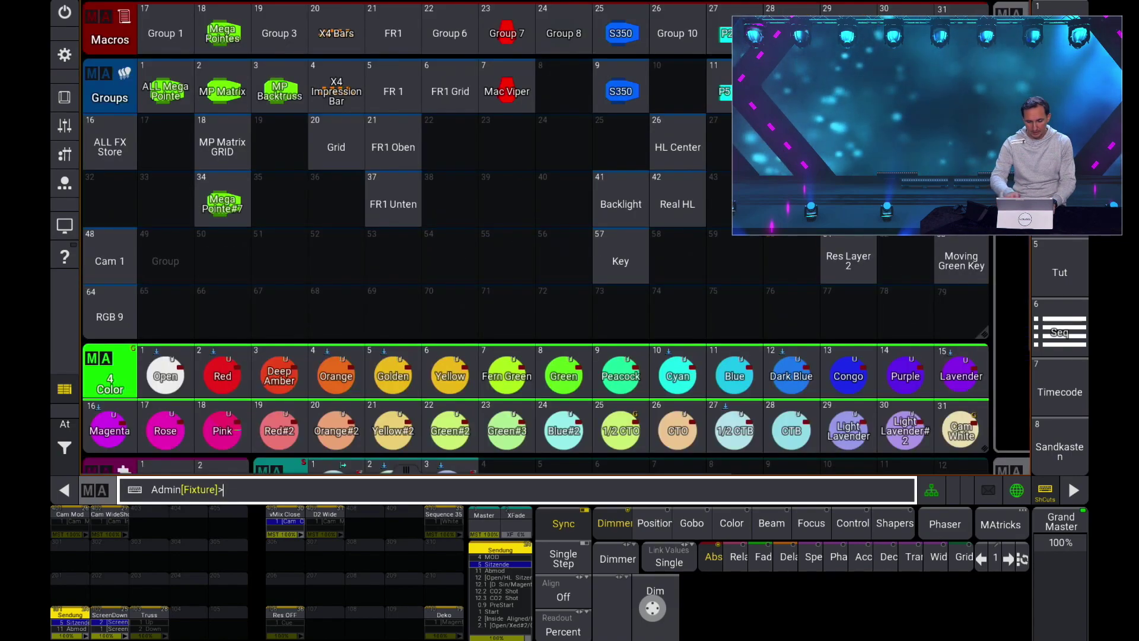
{"action": "left_click", "coordinate": [336, 141]}
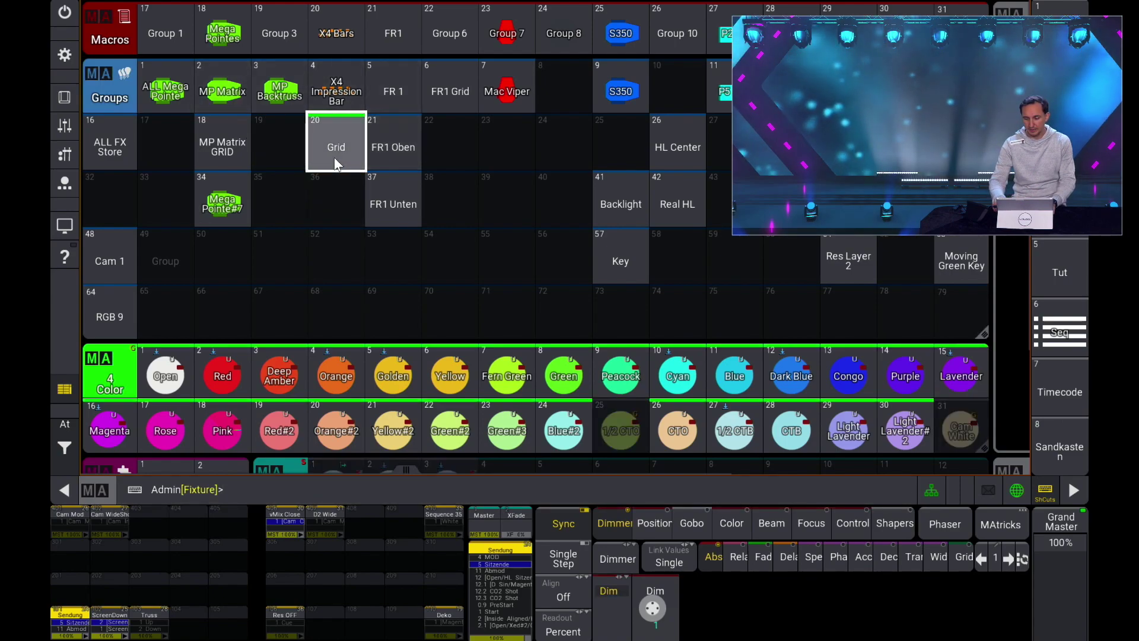
{"action": "left_click", "coordinate": [1064, 272]}
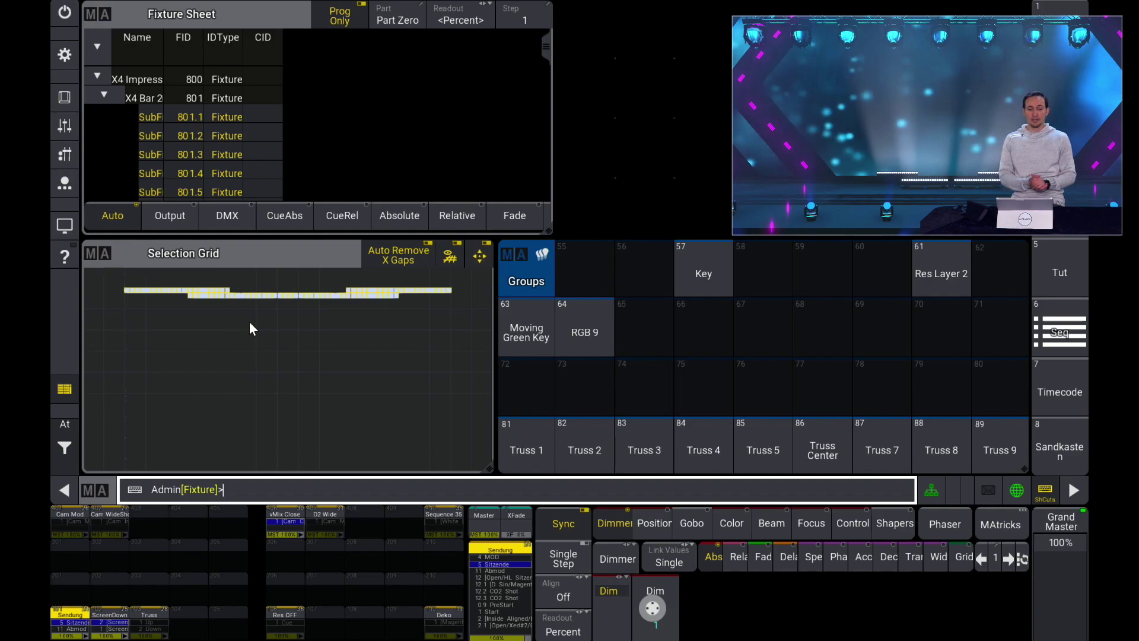
Clear the selection, select all subfixtures of bar 801 with 801. Thru, and step forward to its thirteenth pixel
{"action": "key", "text": "BackSpace"}
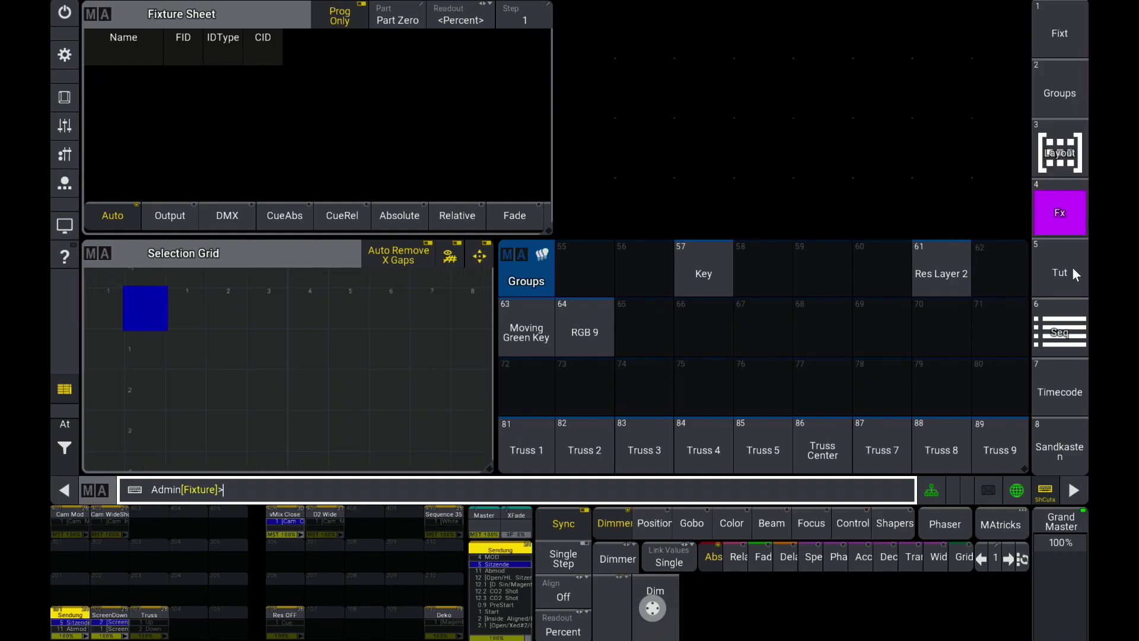
{"action": "type", "text": "801.Thru"}
{"action": "key", "text": "Return"}
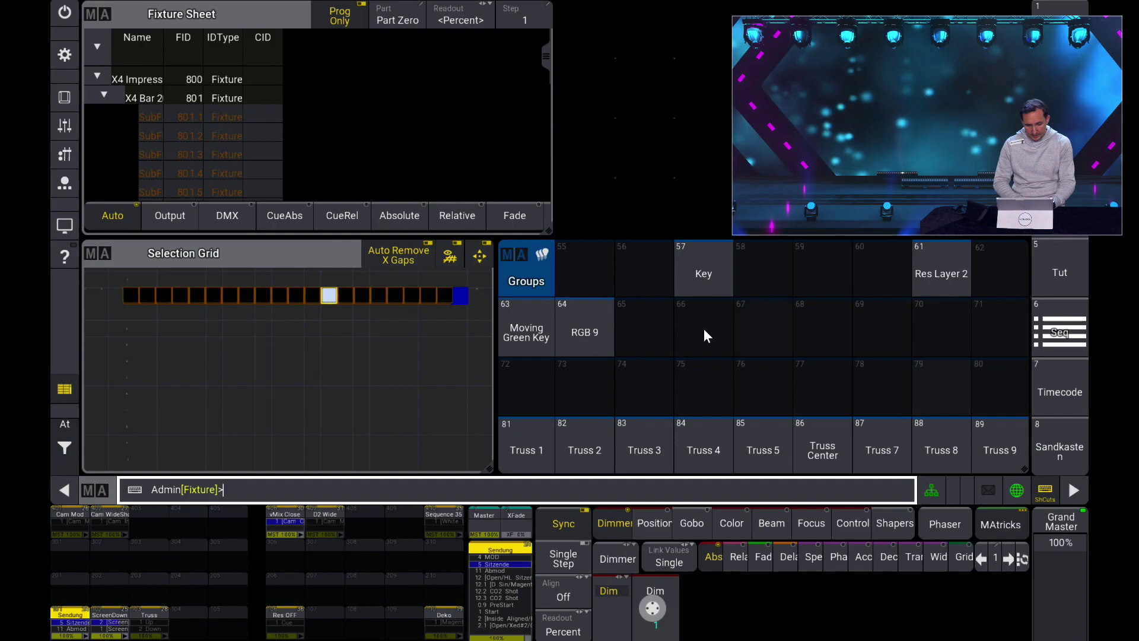
Place the selection grid cursor directly below the highlighted pixel and add + 802 + 803. Thru from there
{"action": "left_click", "coordinate": [331, 311]}
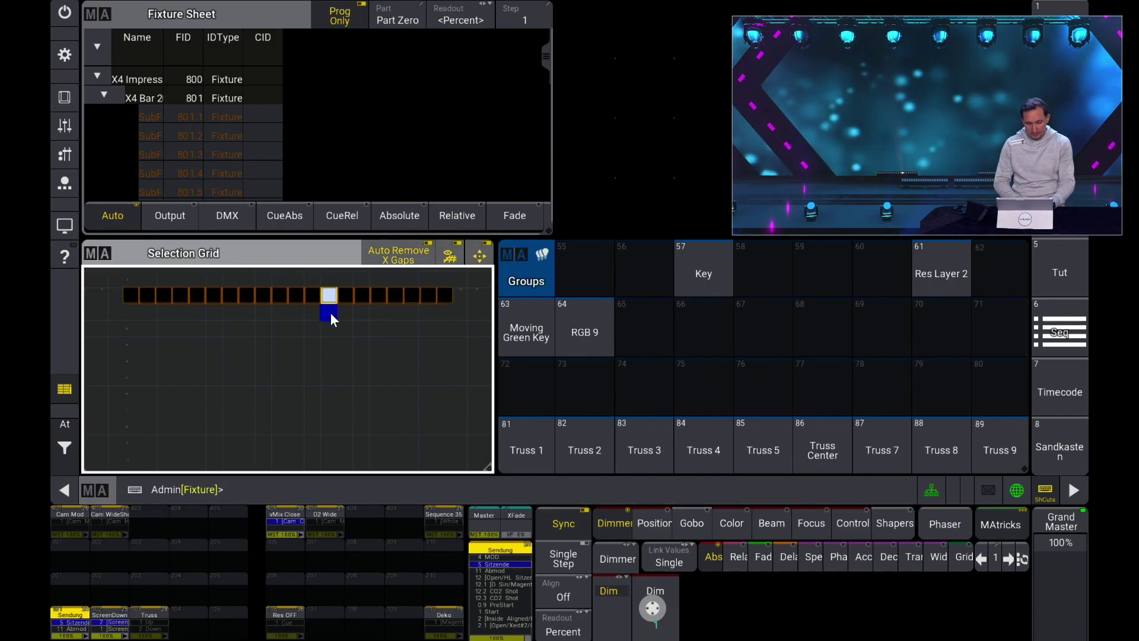
{"action": "type", "text": "+"}
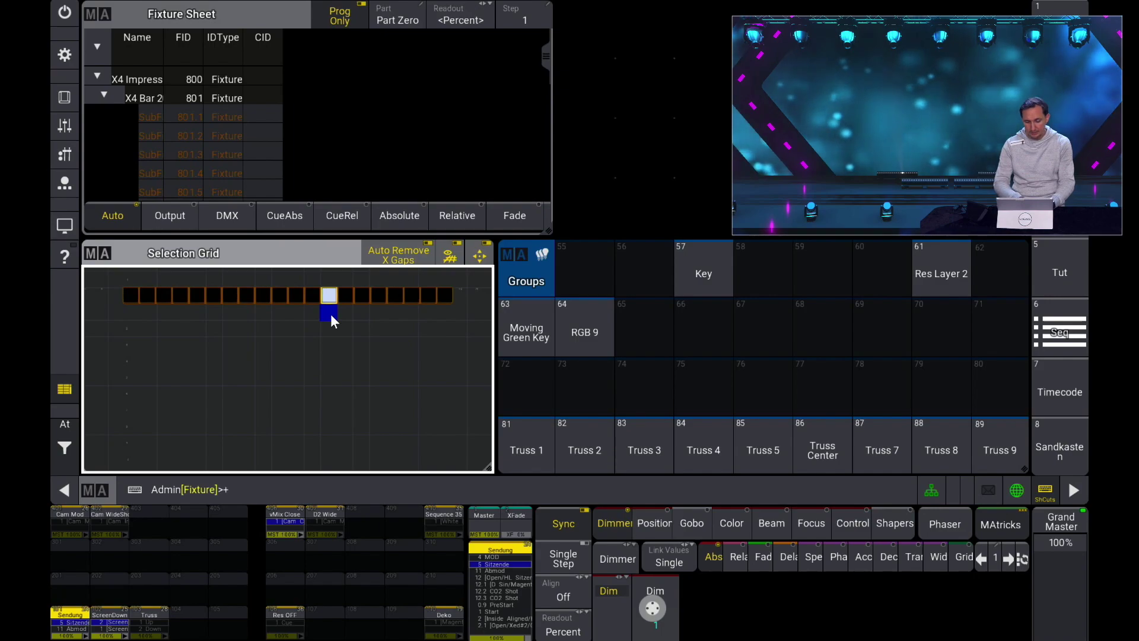
{"action": "type", "text": " 802 +"}
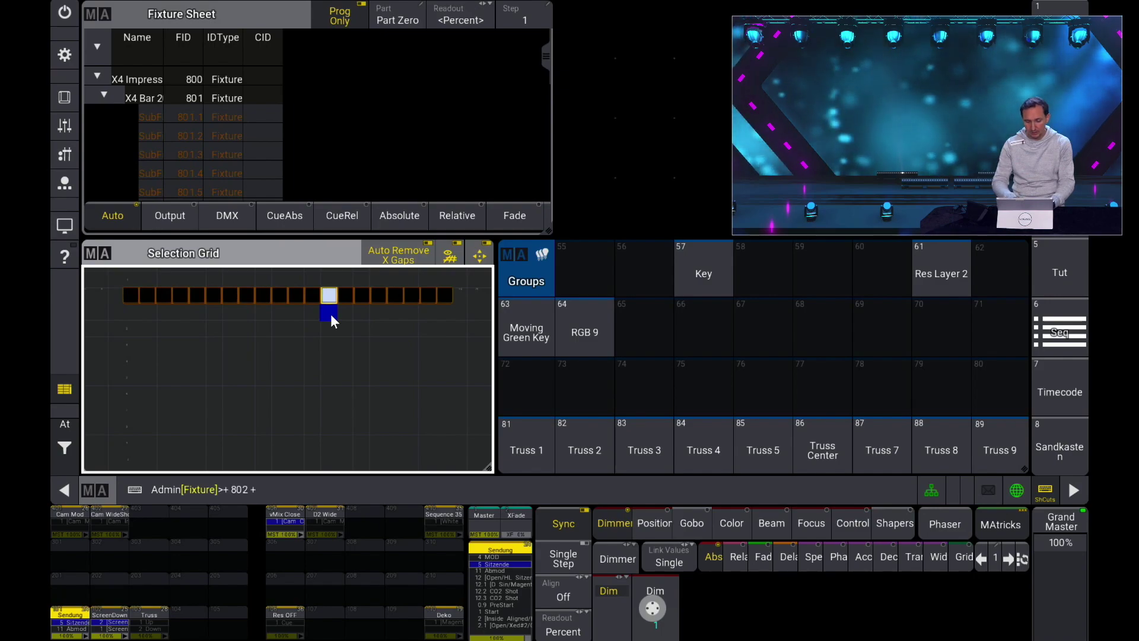
{"action": "type", "text": " 803. Thru"}
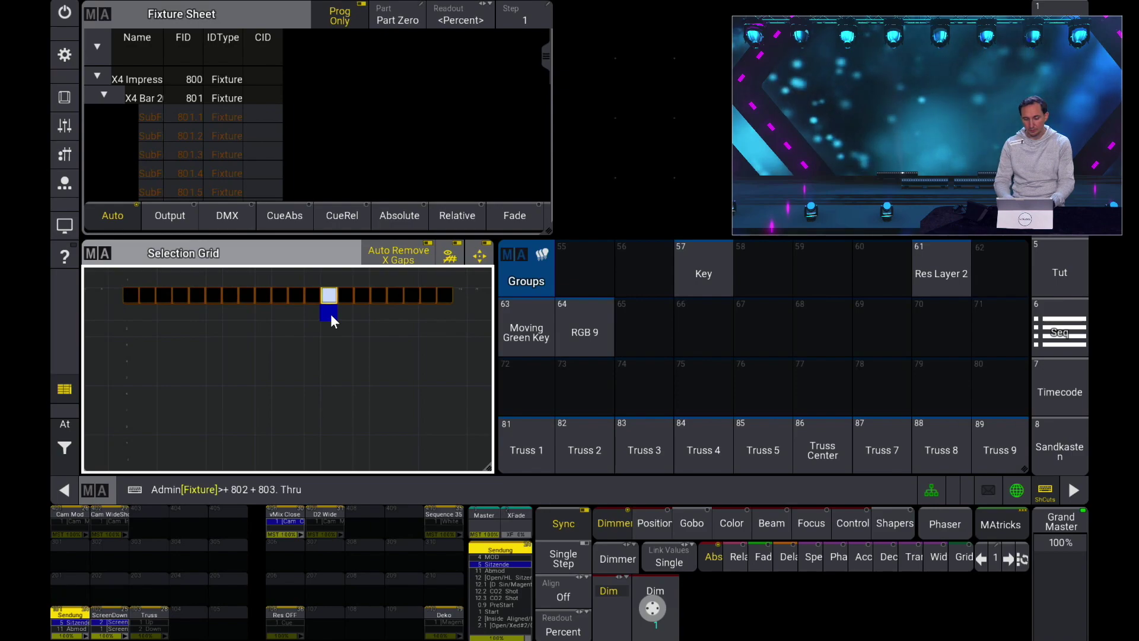
{"action": "key", "text": "Return"}
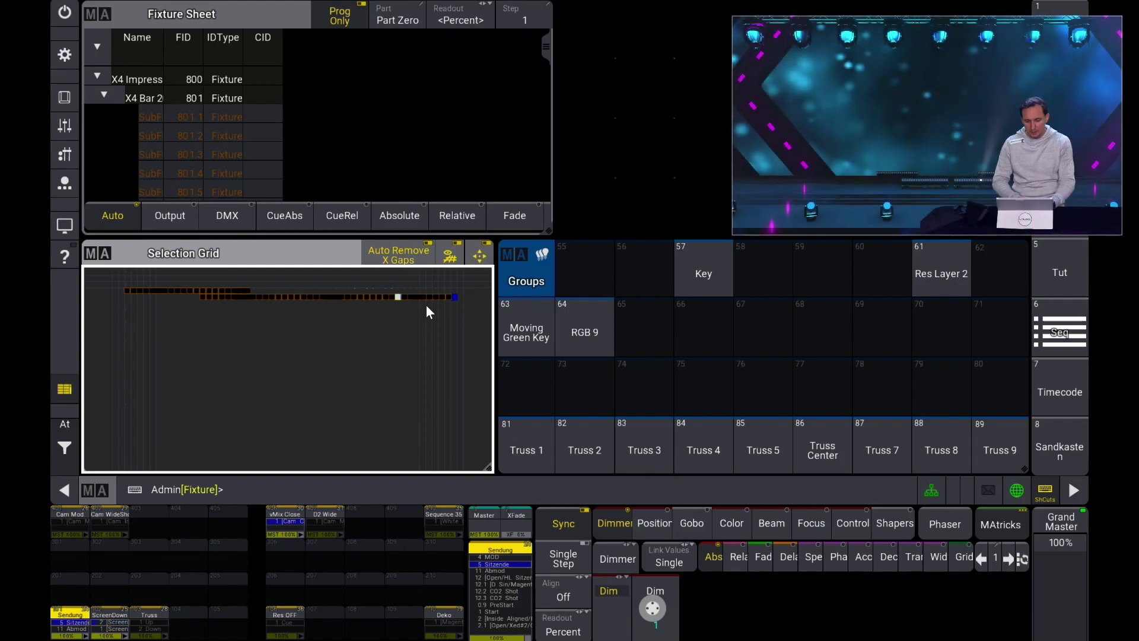
Move the selection grid cursor to the first row above the highlighted pixel and add the subfixtures of bar 804
{"action": "left_click", "coordinate": [397, 291]}
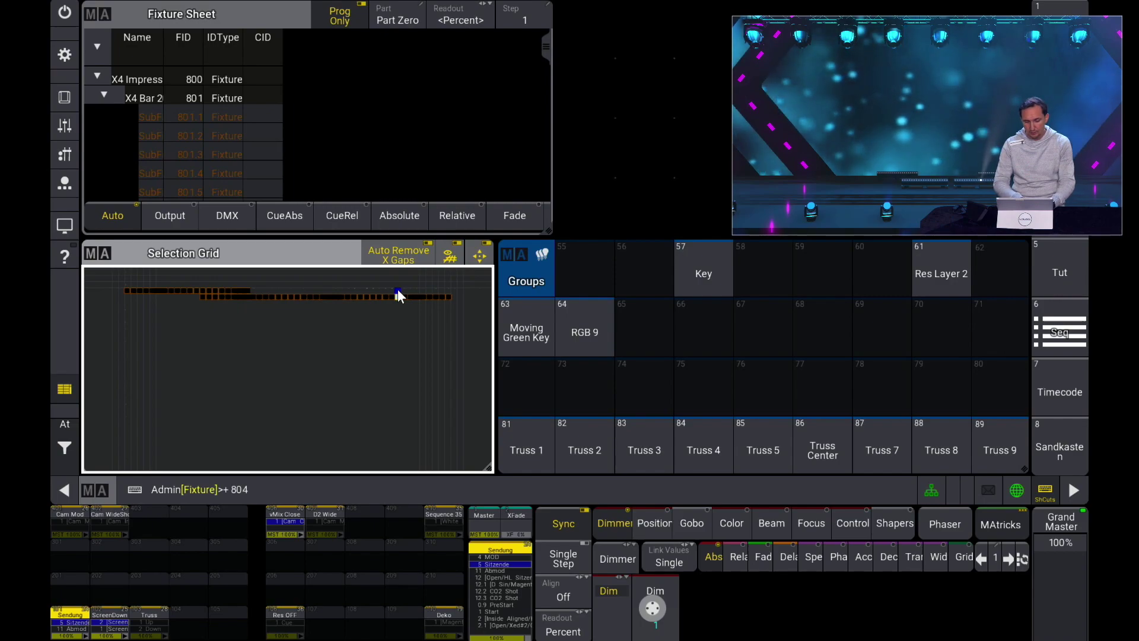
{"action": "key", "text": "Return"}
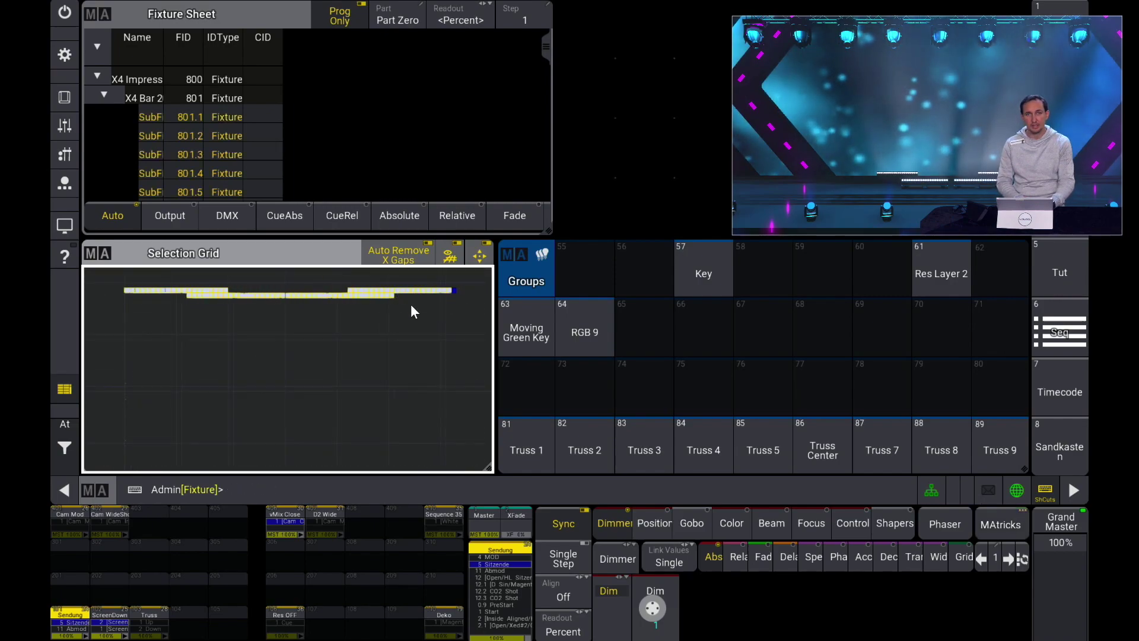